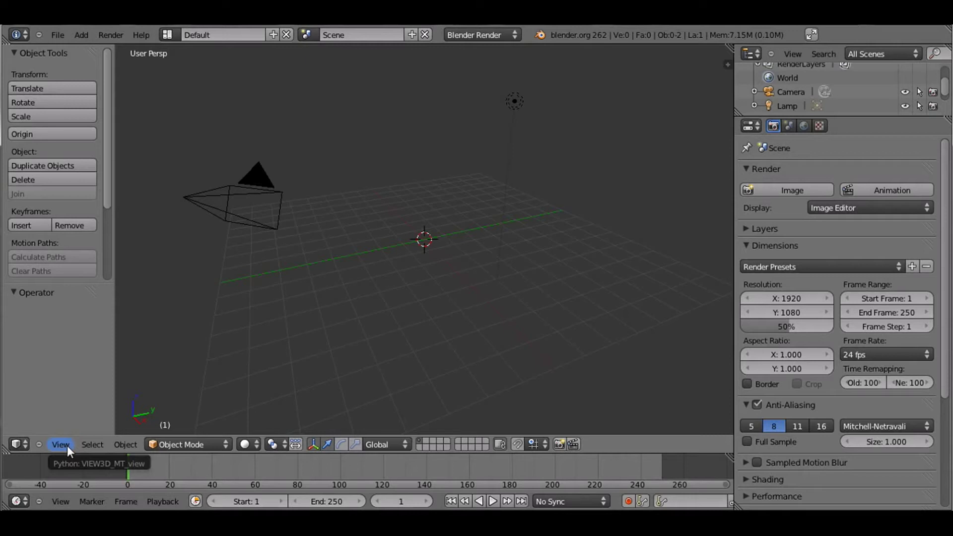
# Step: Switch to the top view and add a Bezier circle at the origin
pyautogui.click(66, 446)
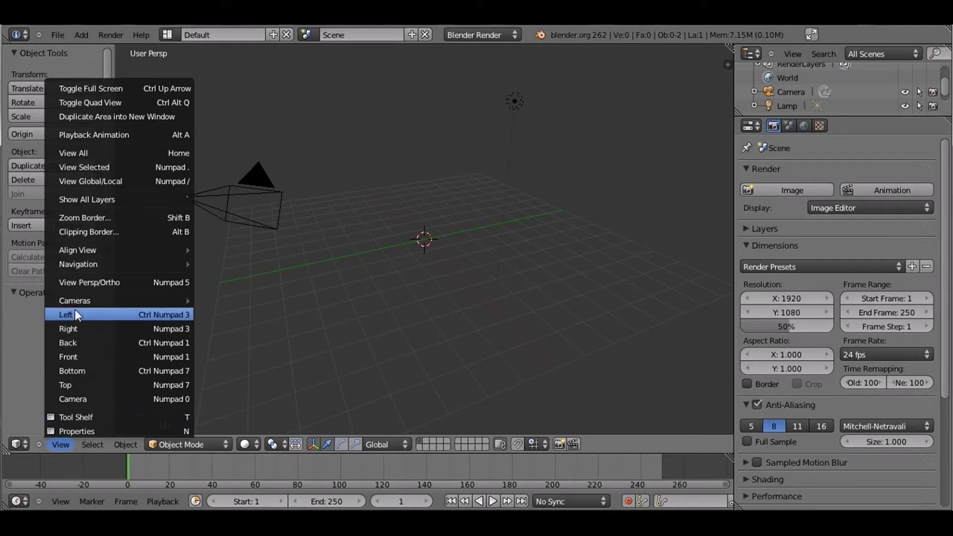
pyautogui.click(75, 382)
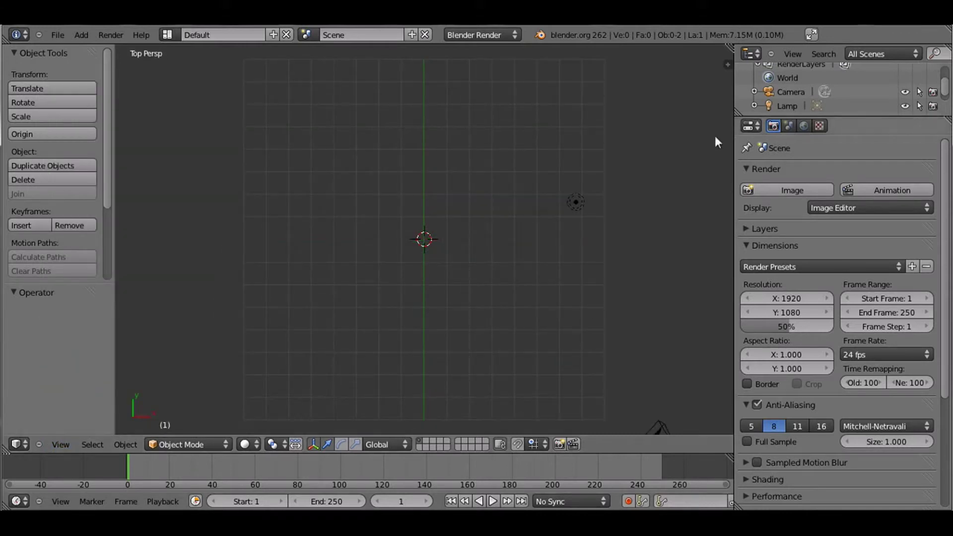
pyautogui.click(85, 33)
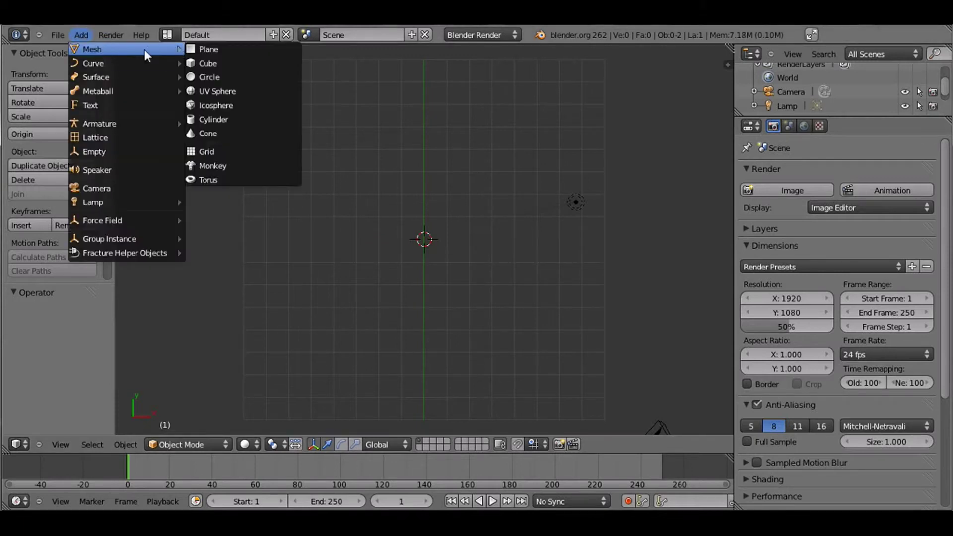
pyautogui.moveTo(124, 69)
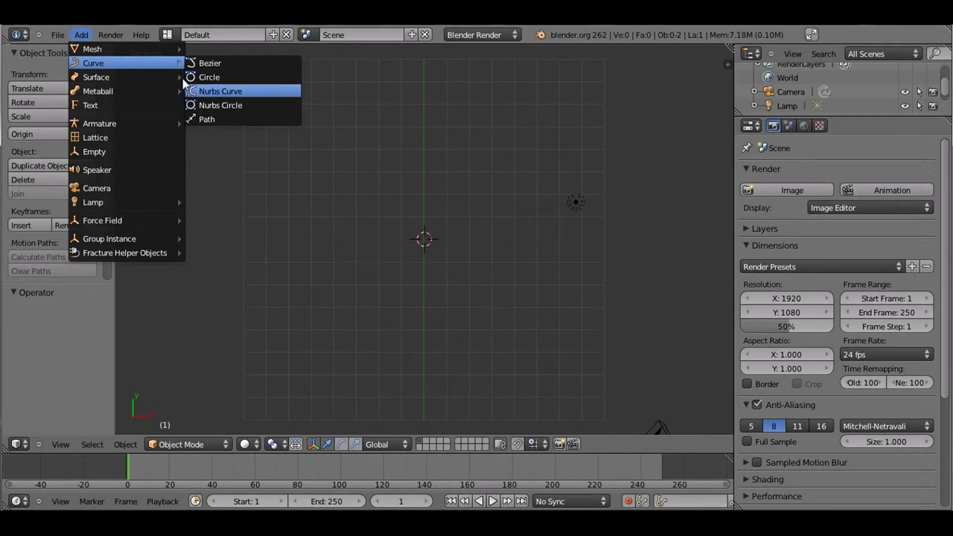
pyautogui.click(223, 76)
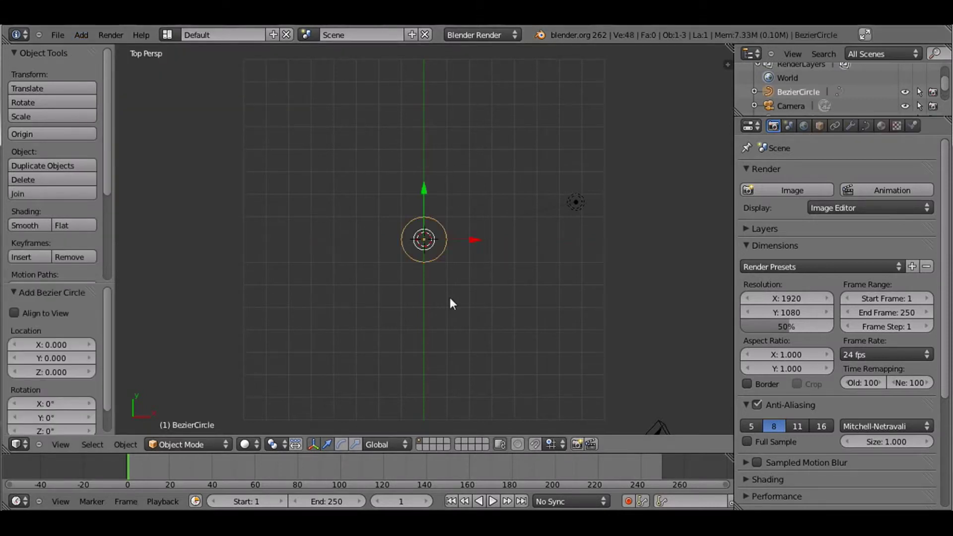
# Step: Scale the Bezier circle up to about 7.541 and deselect it
pyautogui.press('s')
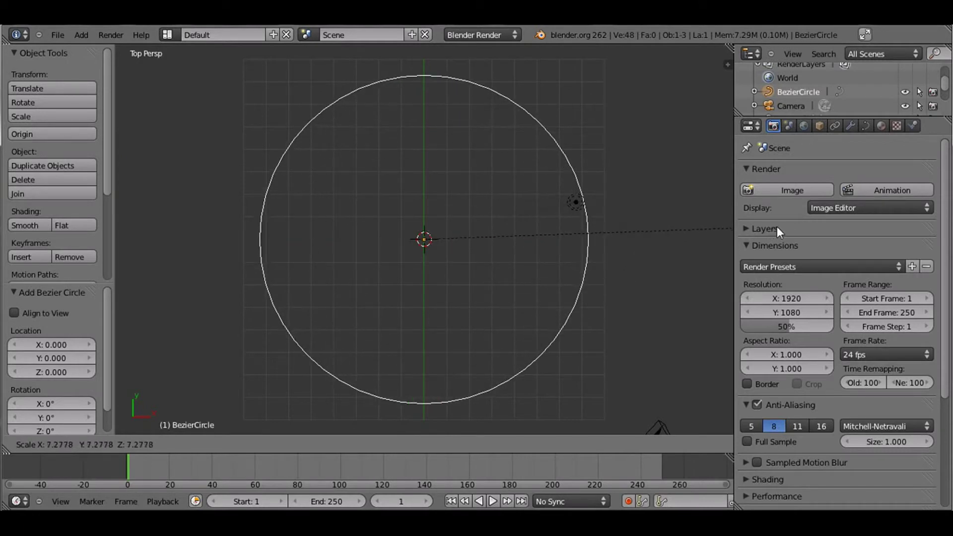
pyautogui.click(789, 223)
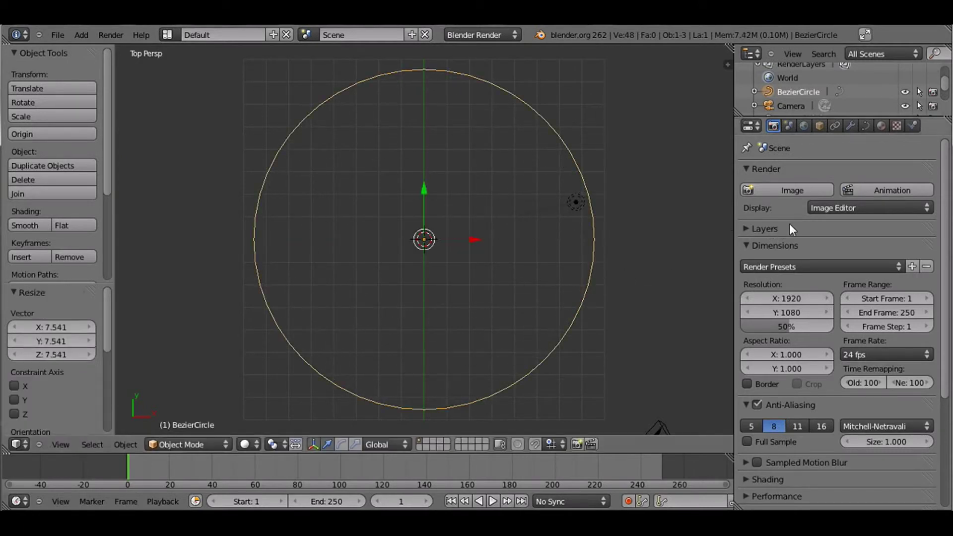
pyautogui.press('a')
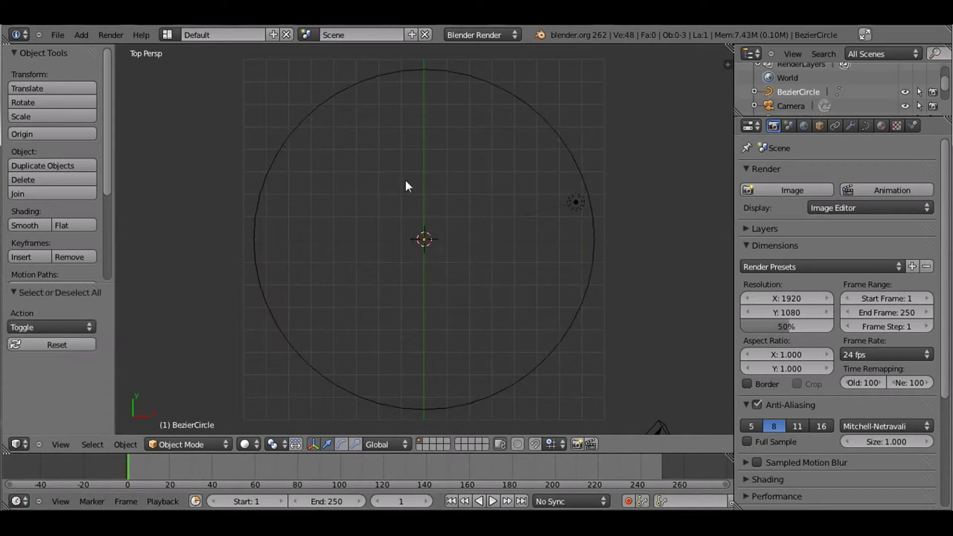
# Step: Add a UV sphere at the centre of the scene
pyautogui.click(81, 35)
pyautogui.moveTo(107, 49)
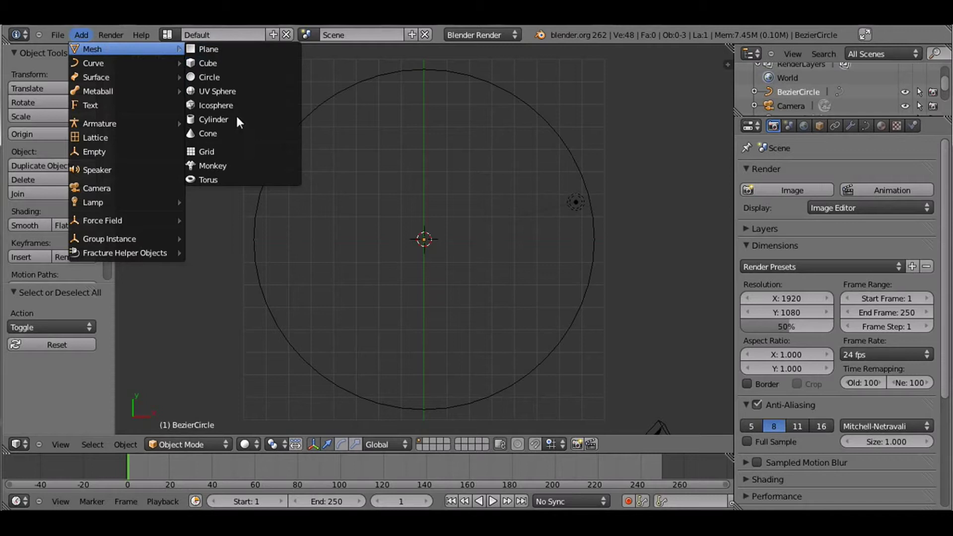
pyautogui.click(238, 89)
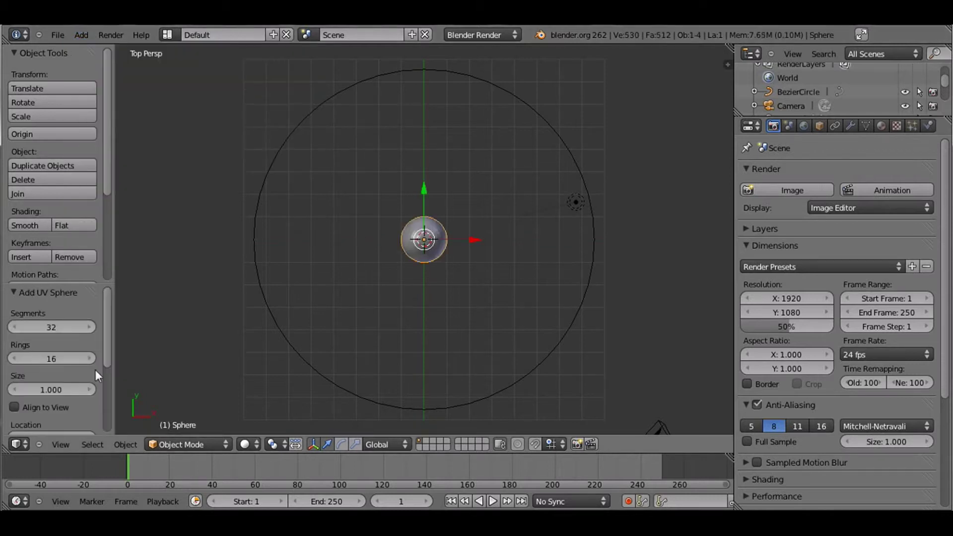
# Step: Reduce the UV sphere to 9 segments and 9 rings
pyautogui.click(13, 327)
pyautogui.click(12, 327)
pyautogui.click(13, 326)
pyautogui.click(13, 326)
pyautogui.click(13, 327)
pyautogui.click(13, 327)
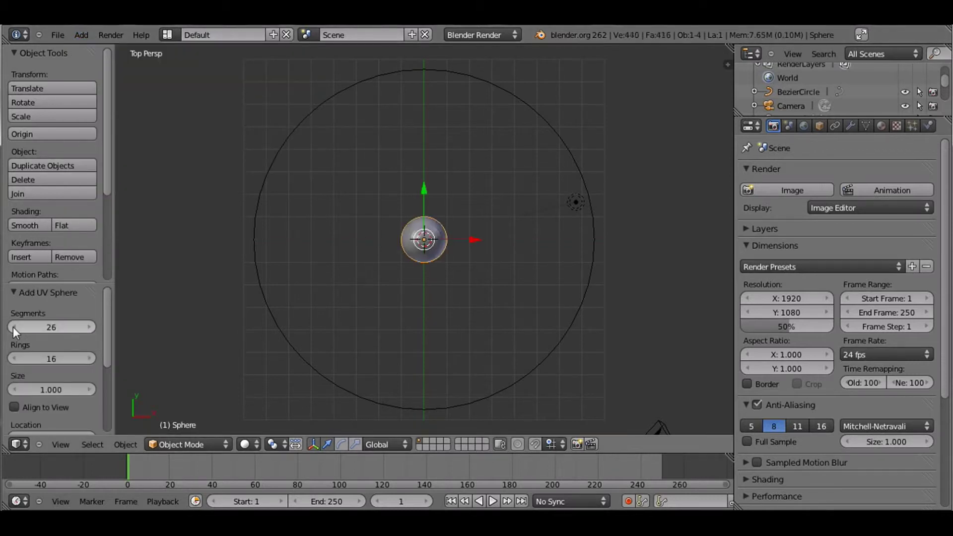
pyautogui.click(13, 327)
pyautogui.click(13, 327)
pyautogui.click(13, 326)
pyautogui.click(13, 327)
pyautogui.click(13, 326)
pyautogui.click(13, 327)
pyautogui.click(13, 327)
pyautogui.click(12, 327)
pyautogui.click(13, 327)
pyautogui.click(13, 327)
pyautogui.click(13, 327)
pyautogui.click(13, 327)
pyautogui.click(13, 327)
pyautogui.click(13, 327)
pyautogui.click(13, 327)
pyautogui.click(13, 327)
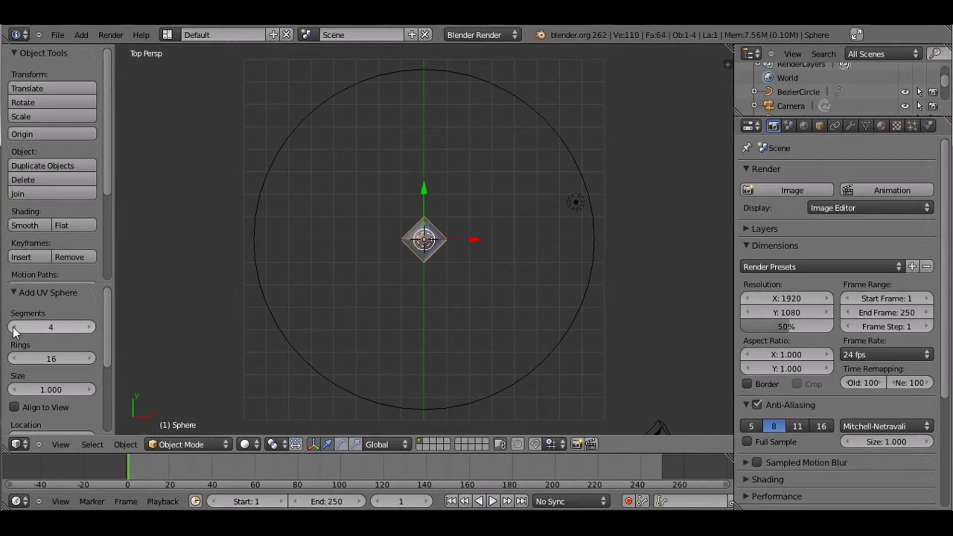
pyautogui.click(94, 329)
pyautogui.click(93, 329)
pyautogui.click(93, 329)
pyautogui.click(94, 329)
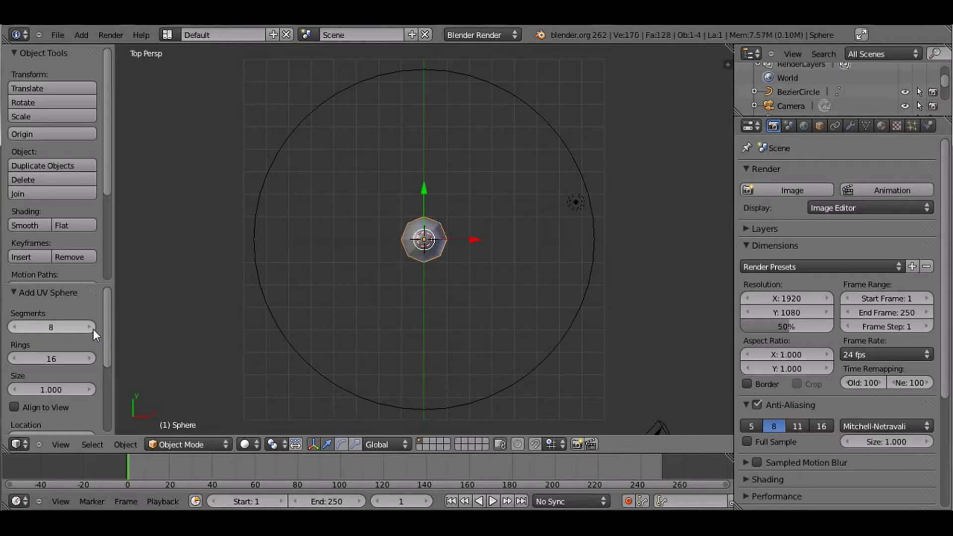
pyautogui.click(93, 329)
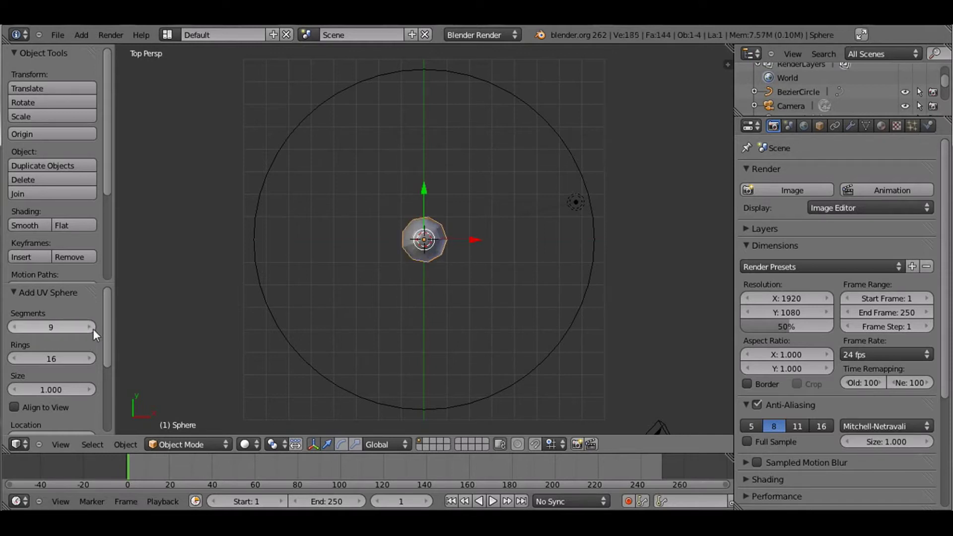
pyautogui.click(11, 362)
pyautogui.click(11, 362)
pyautogui.click(11, 361)
pyautogui.click(10, 361)
pyautogui.click(11, 362)
pyautogui.click(11, 361)
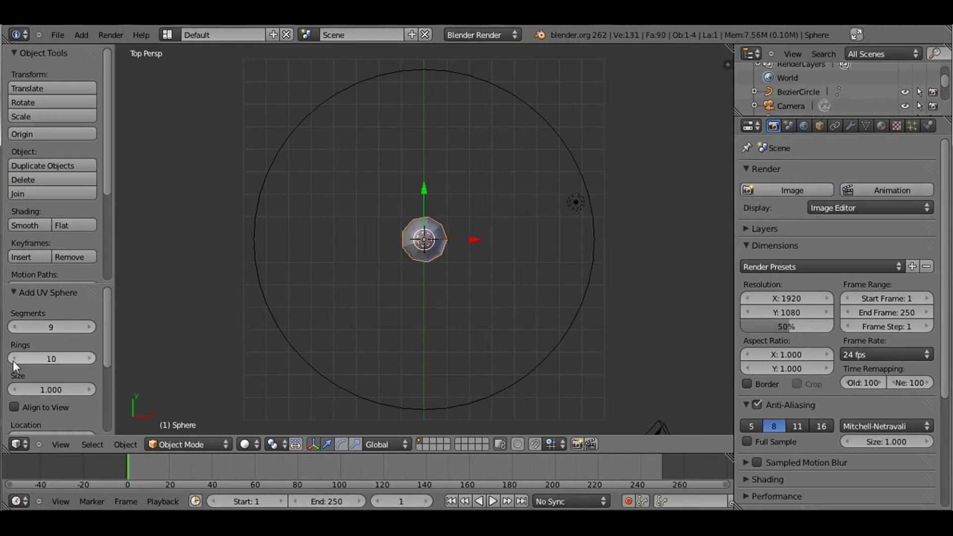
pyautogui.click(13, 360)
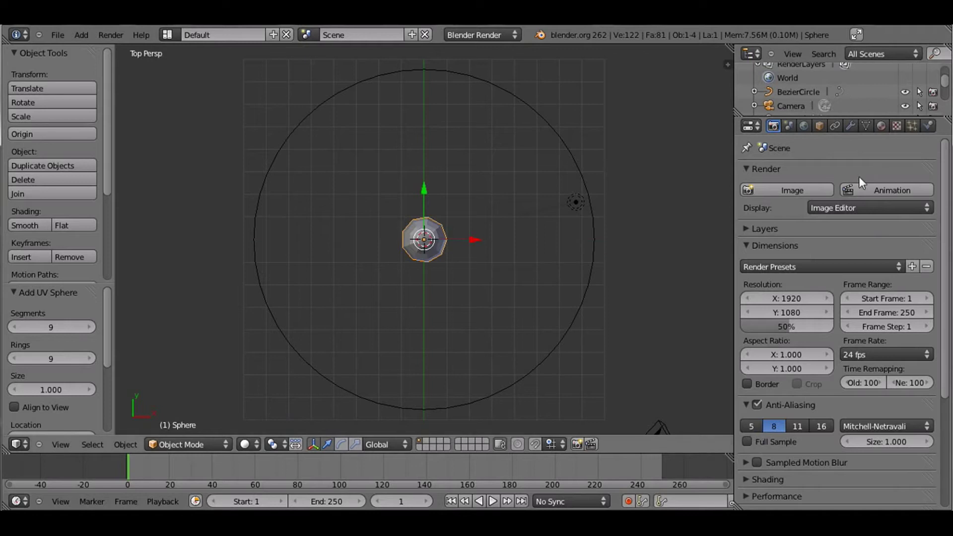
# Step: Add a Follow Path constraint to the sphere
pyautogui.click(848, 125)
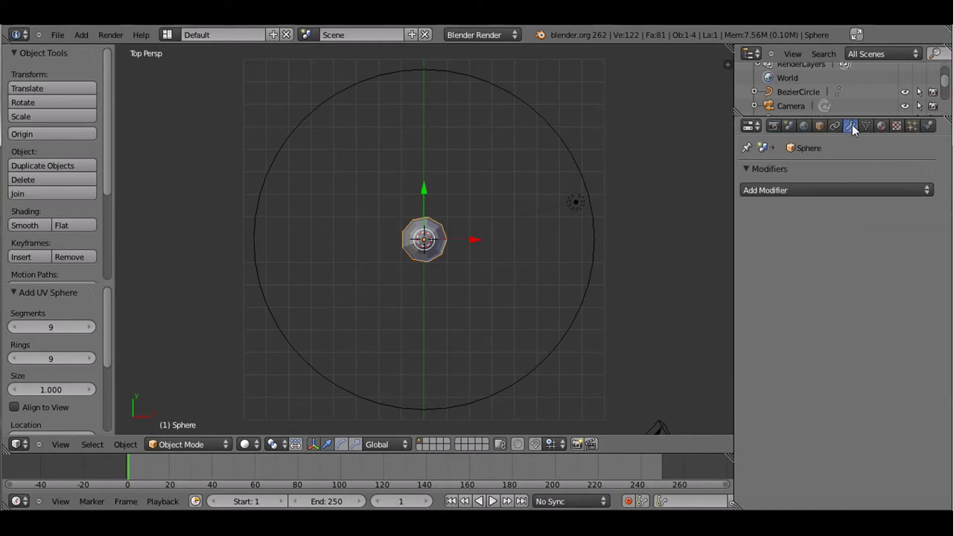
pyautogui.click(827, 190)
pyautogui.click(836, 125)
pyautogui.click(845, 188)
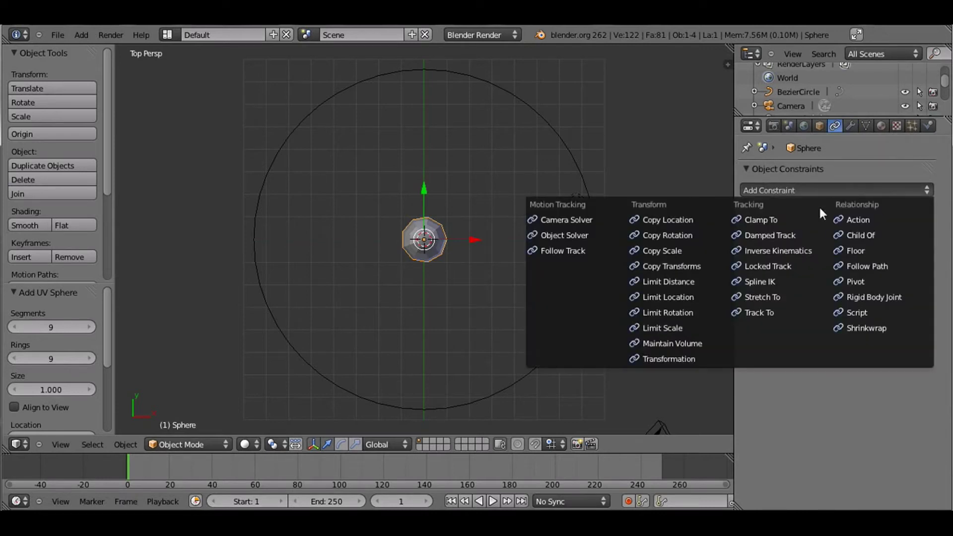
pyautogui.click(874, 266)
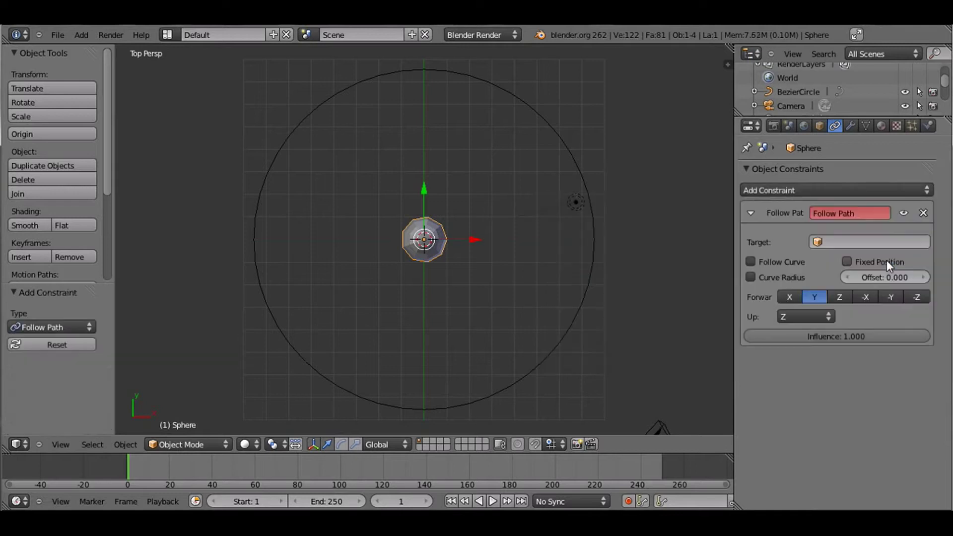
# Step: Set the constraint's target to BezierCircle and scrub frames to check the sphere's motion
pyautogui.click(850, 243)
pyautogui.click(844, 261)
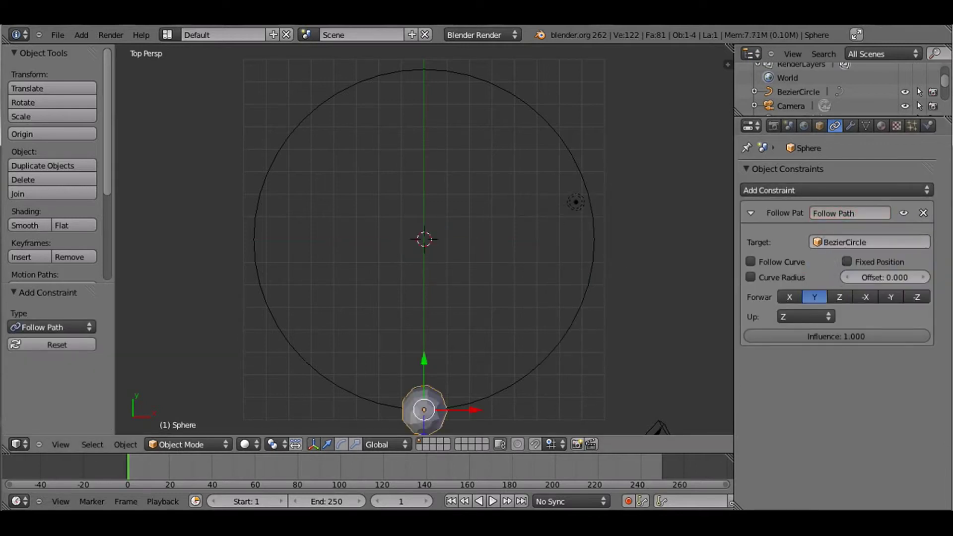
pyautogui.scroll(-2, 514, 334)
pyautogui.scroll(1, 517, 335)
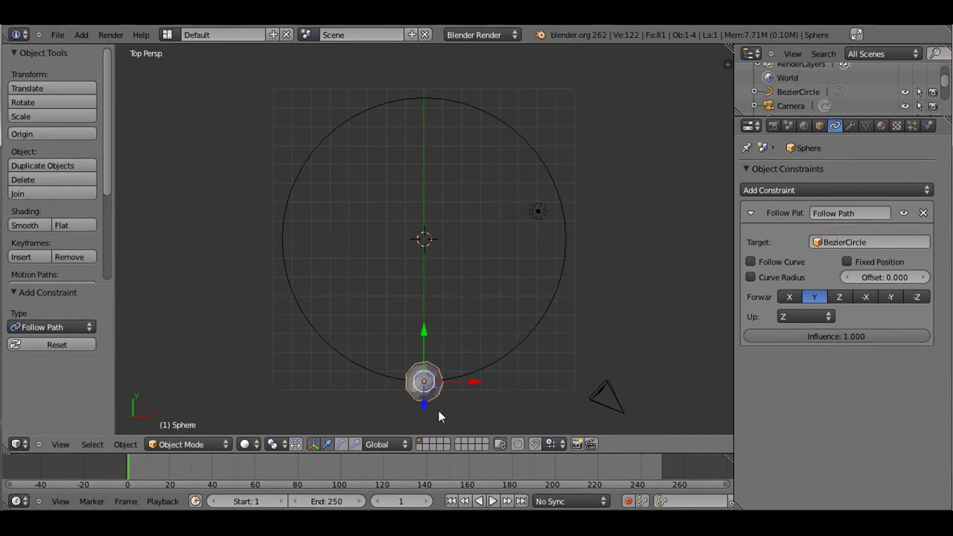
pyautogui.moveTo(124, 469)
pyautogui.mouseDown()
pyautogui.moveTo(563, 466)
pyautogui.moveTo(125, 460)
pyautogui.mouseUp()
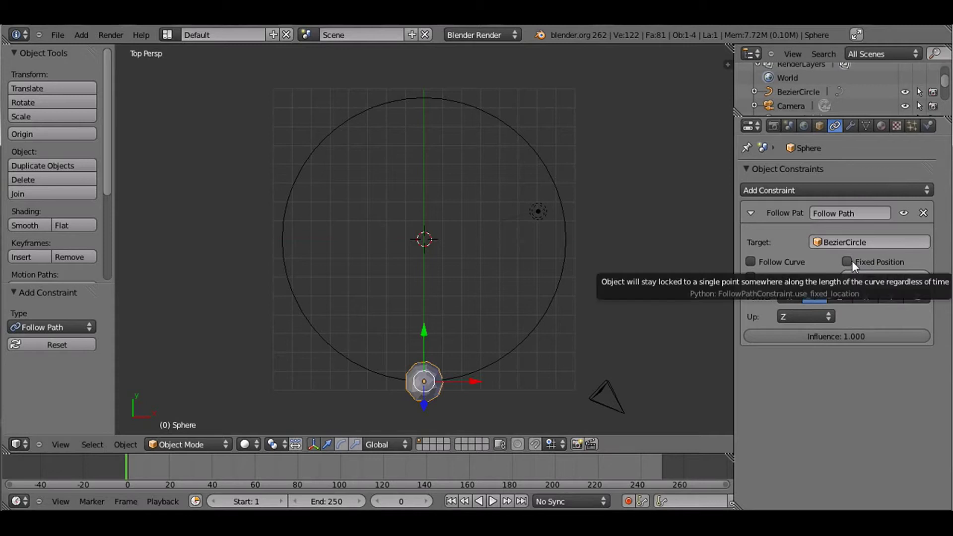
# Step: Try Follow Curve and Fixed Position with Offset on the sphere's constraint, then turn them off
pyautogui.click(750, 261)
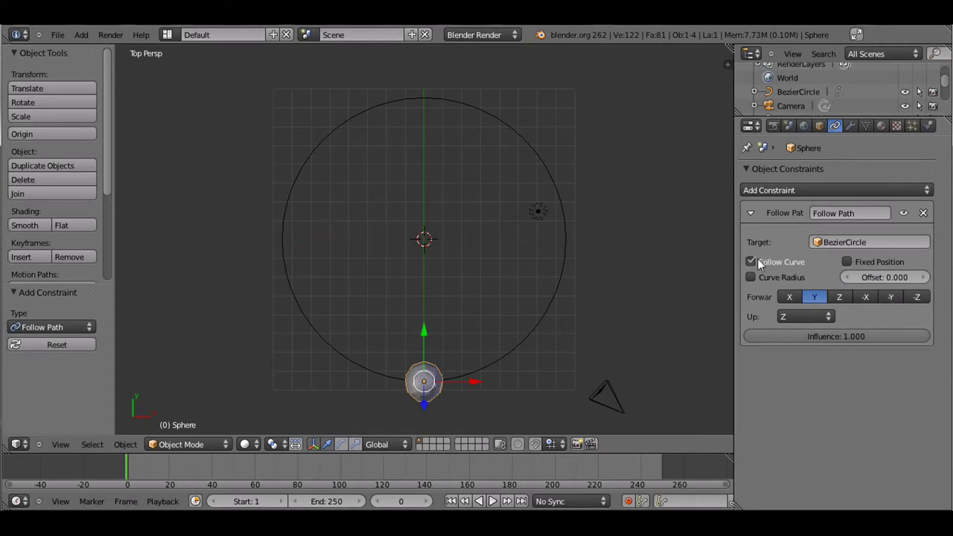
pyautogui.click(848, 262)
pyautogui.moveTo(858, 281)
pyautogui.mouseDown()
pyautogui.moveTo(950, 273)
pyautogui.moveTo(858, 280)
pyautogui.mouseUp()
pyautogui.click(751, 261)
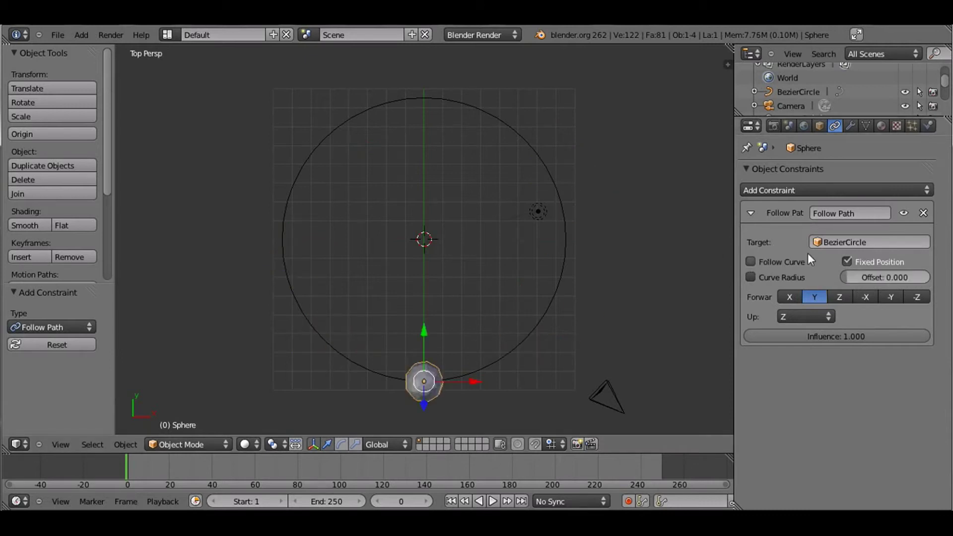
pyautogui.click(846, 261)
# Step: Select the Bezier circle and set its path Evaluation Time to 0
pyautogui.rightClick(561, 271)
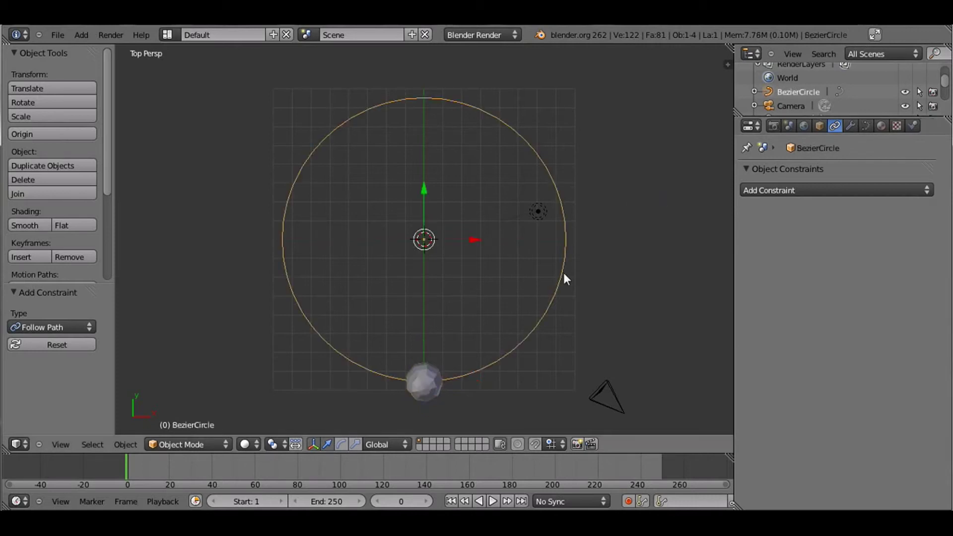
pyautogui.click(865, 126)
pyautogui.scroll(-6, 857, 318)
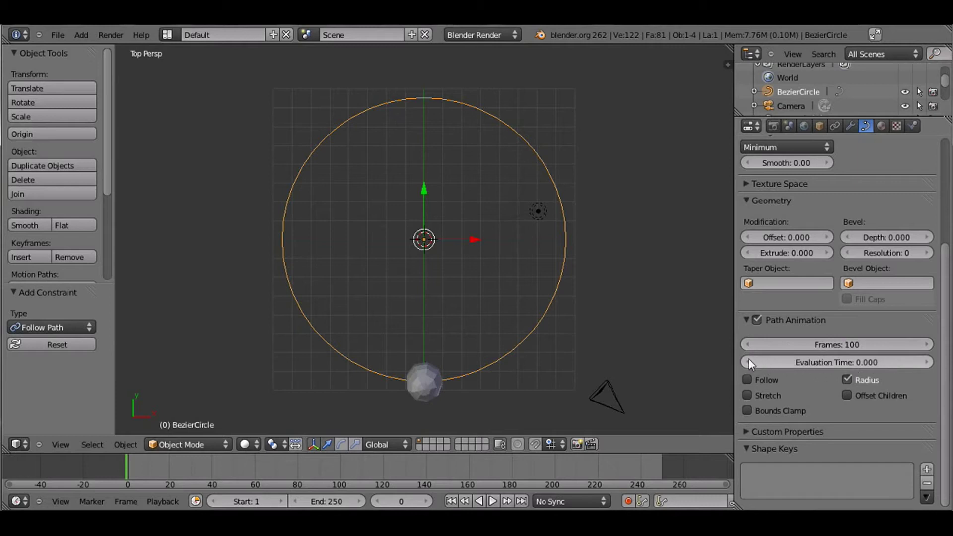
pyautogui.moveTo(749, 358); pyautogui.dragTo(799, 365)
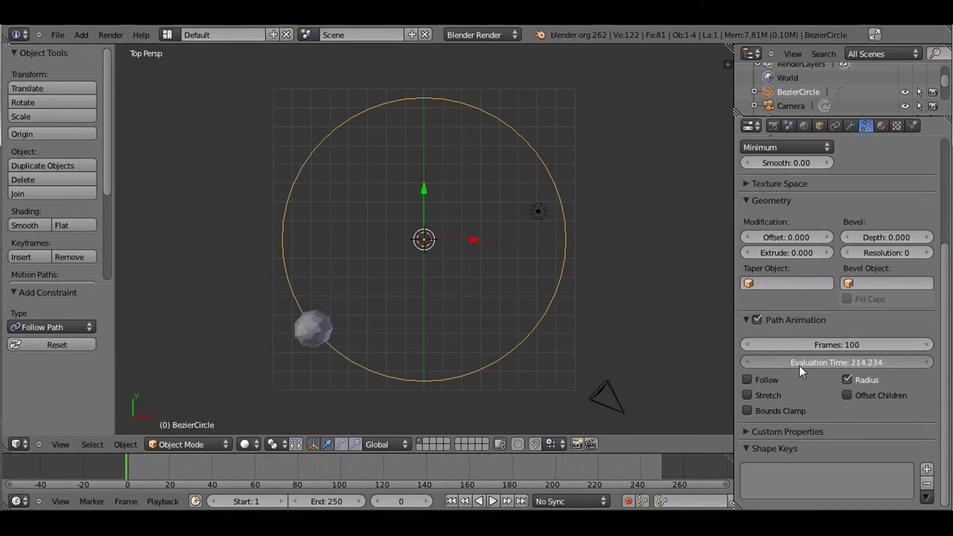
pyautogui.click(851, 363)
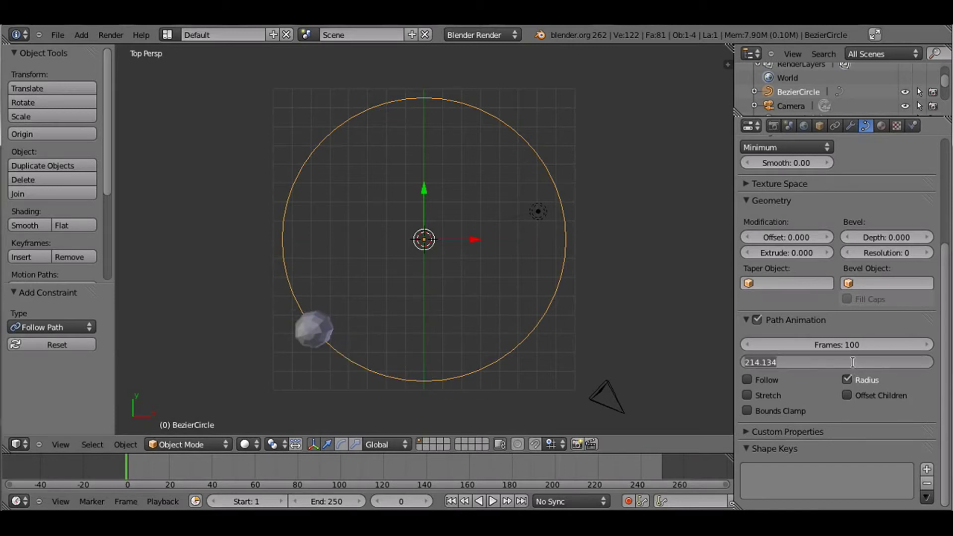
pyautogui.write('0')
pyautogui.press('Return')
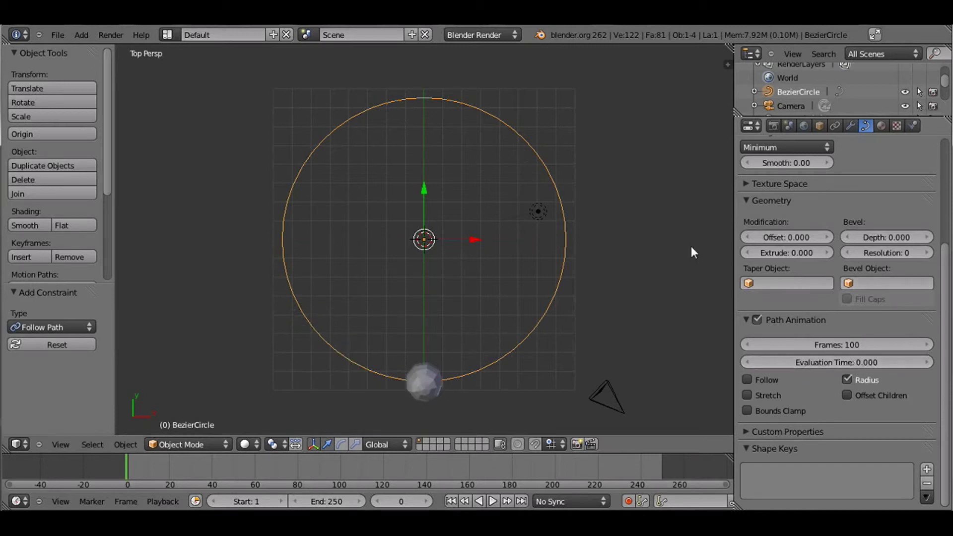
pyautogui.click(851, 126)
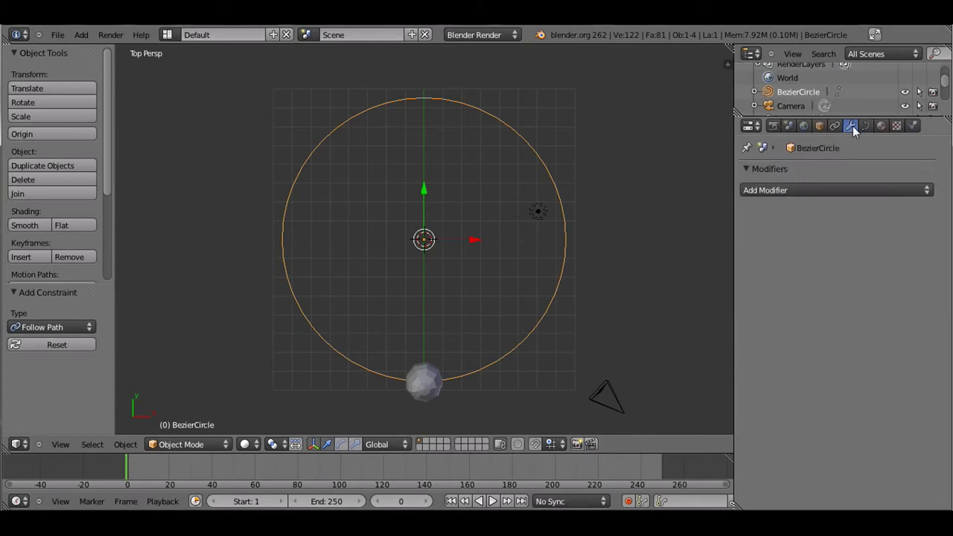
pyautogui.click(835, 126)
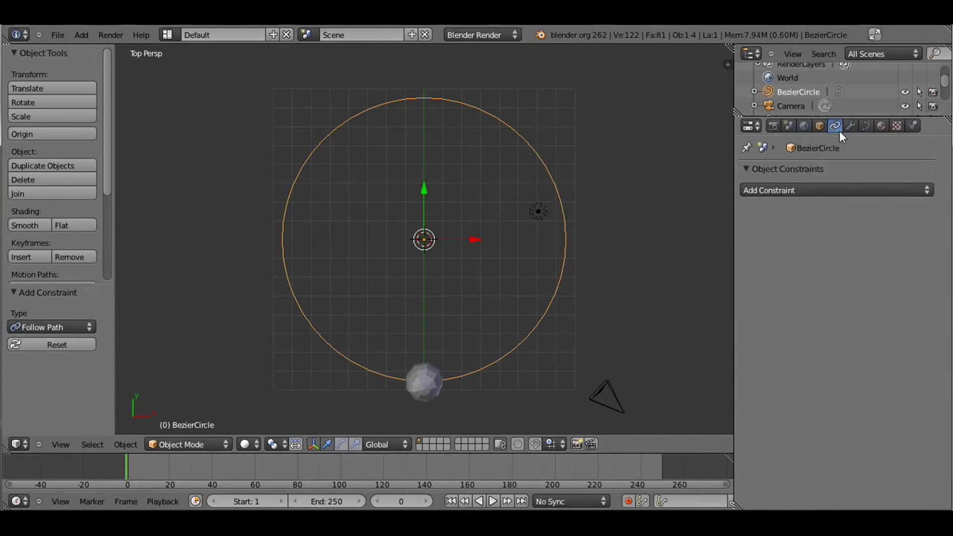
pyautogui.click(865, 123)
# Step: Enable Fixed Position and Follow Curve on the sphere's Follow Path constraint, then go to frame 1
pyautogui.rightClick(423, 382)
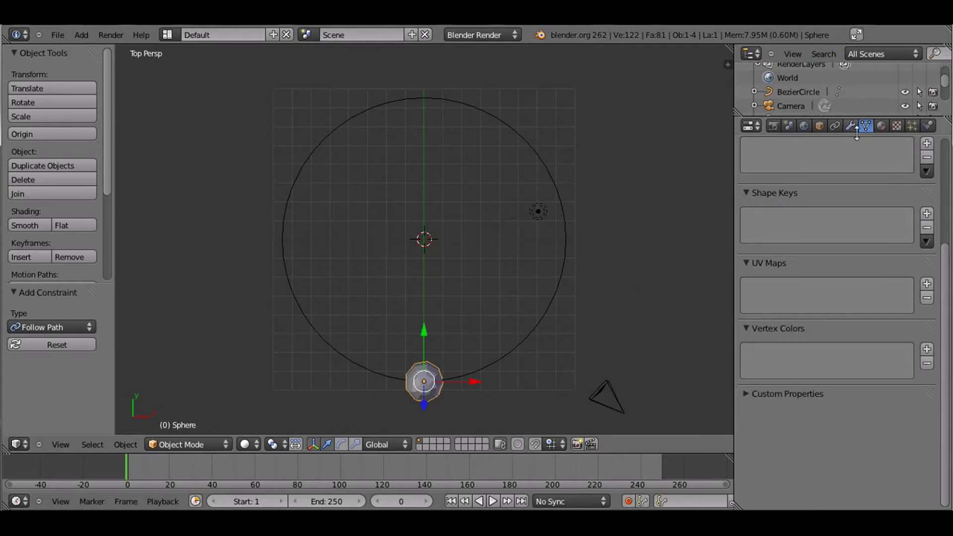
pyautogui.click(835, 127)
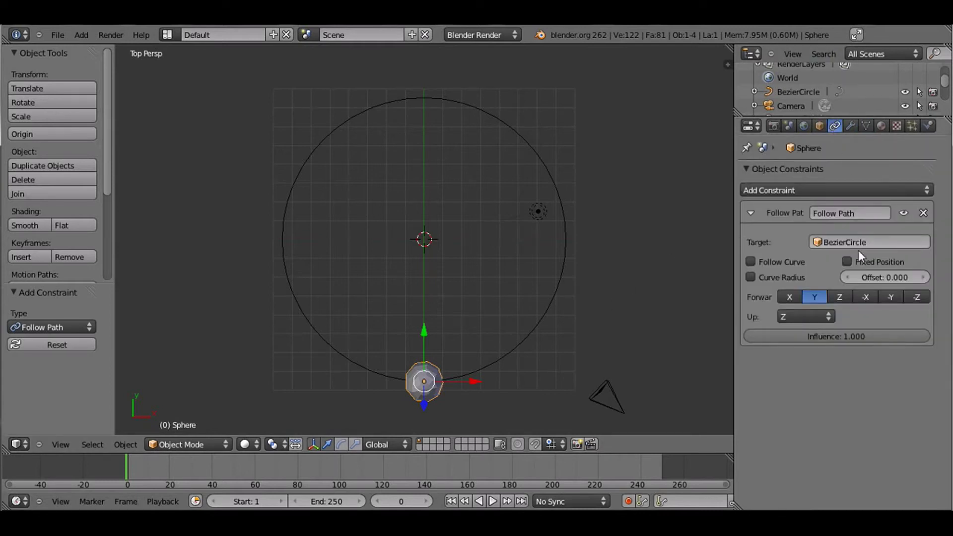
pyautogui.click(847, 262)
pyautogui.click(752, 262)
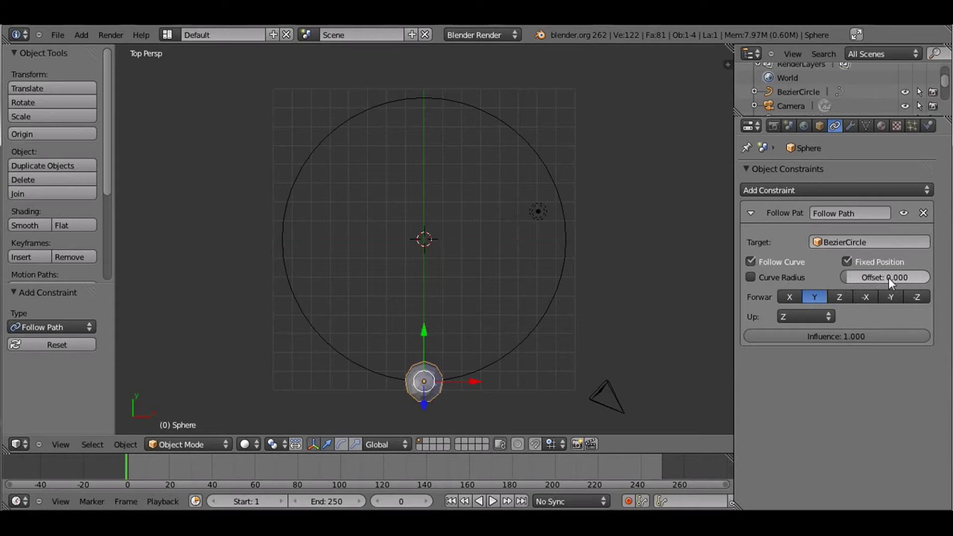
pyautogui.moveTo(850, 281); pyautogui.dragTo(833, 289)
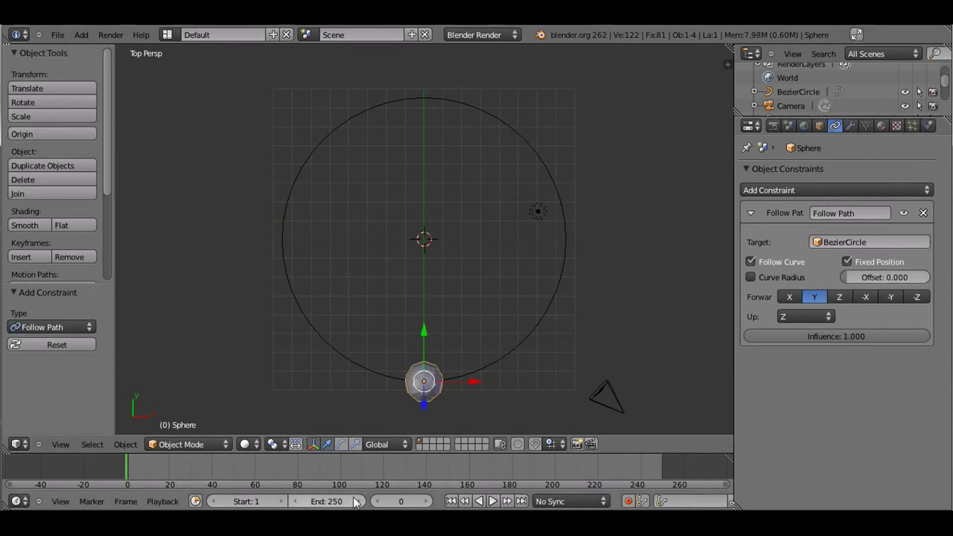
pyautogui.click(427, 504)
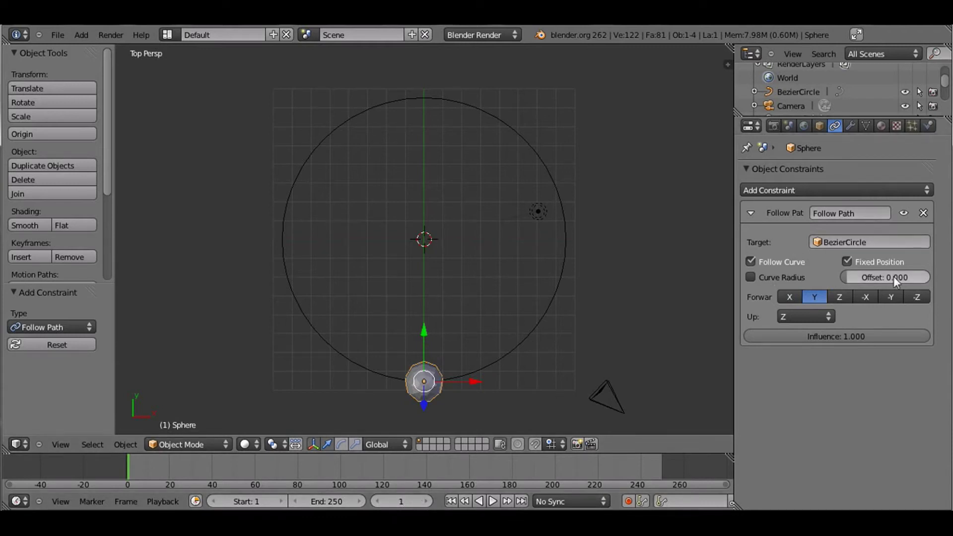
# Step: Keyframe the sphere's Offset at 0 on frame 1 and 1.000 on frame 90
pyautogui.press('i')
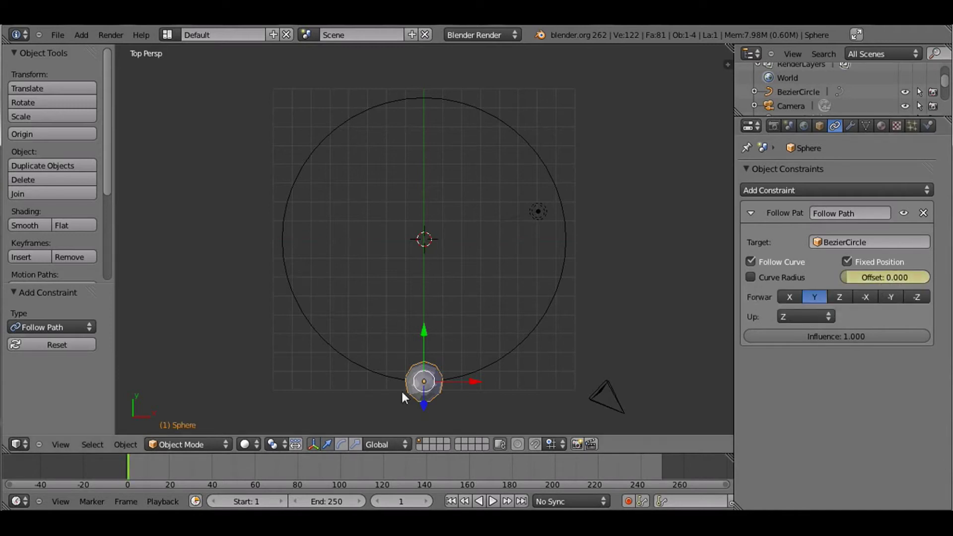
pyautogui.moveTo(130, 460); pyautogui.dragTo(259, 453)
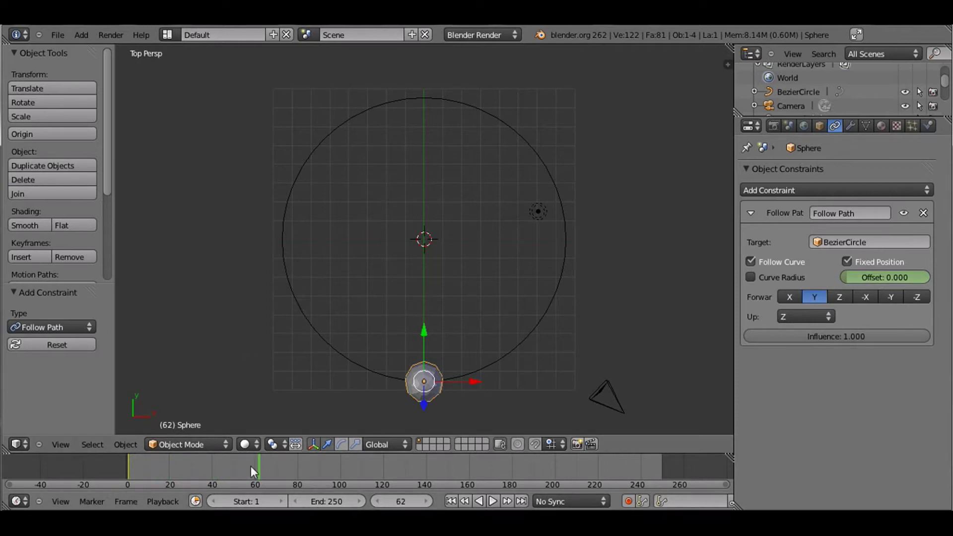
pyautogui.moveTo(221, 473); pyautogui.dragTo(129, 482)
pyautogui.moveTo(158, 475); pyautogui.dragTo(221, 463)
pyautogui.moveTo(312, 462)
pyautogui.mouseDown()
pyautogui.moveTo(366, 467)
pyautogui.moveTo(301, 465)
pyautogui.mouseUp()
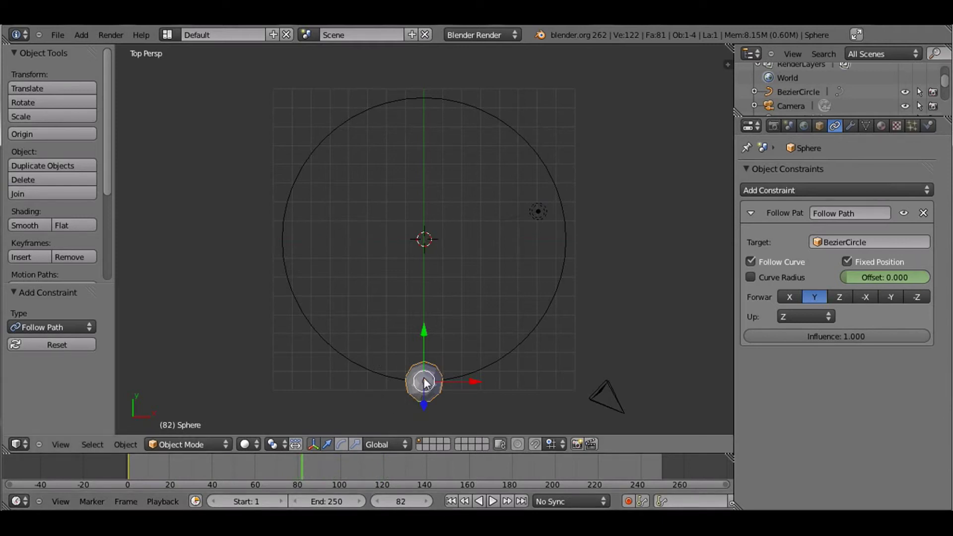
pyautogui.moveTo(314, 465); pyautogui.dragTo(323, 466)
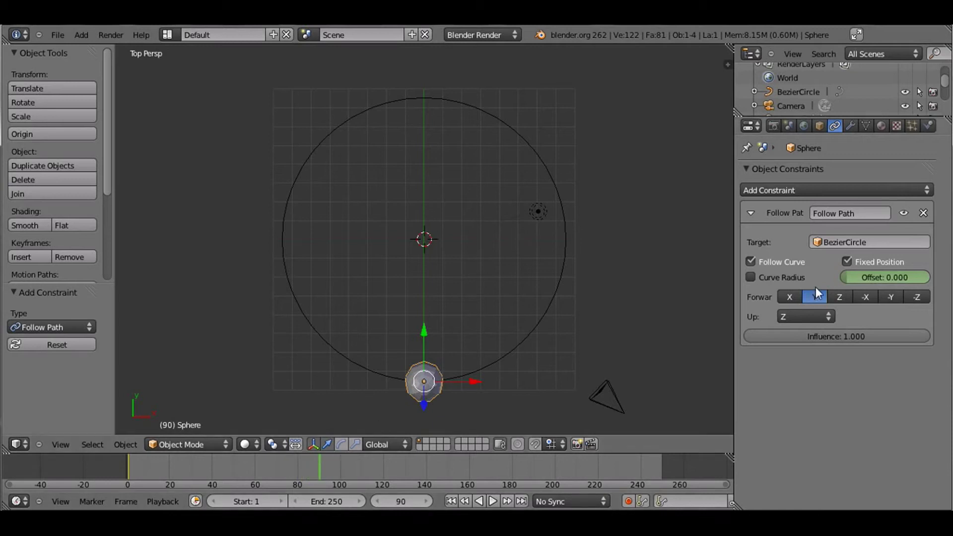
pyautogui.moveTo(844, 276); pyautogui.dragTo(939, 279)
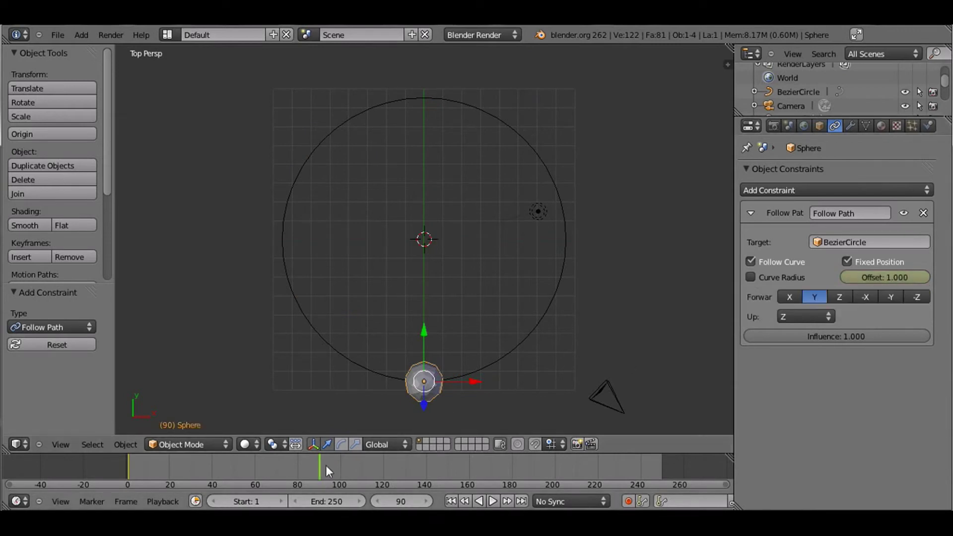
# Step: Rewind to frame 1 and play the animation to watch the sphere circle the ring
pyautogui.click(308, 472)
pyautogui.moveTo(308, 470); pyautogui.dragTo(128, 471)
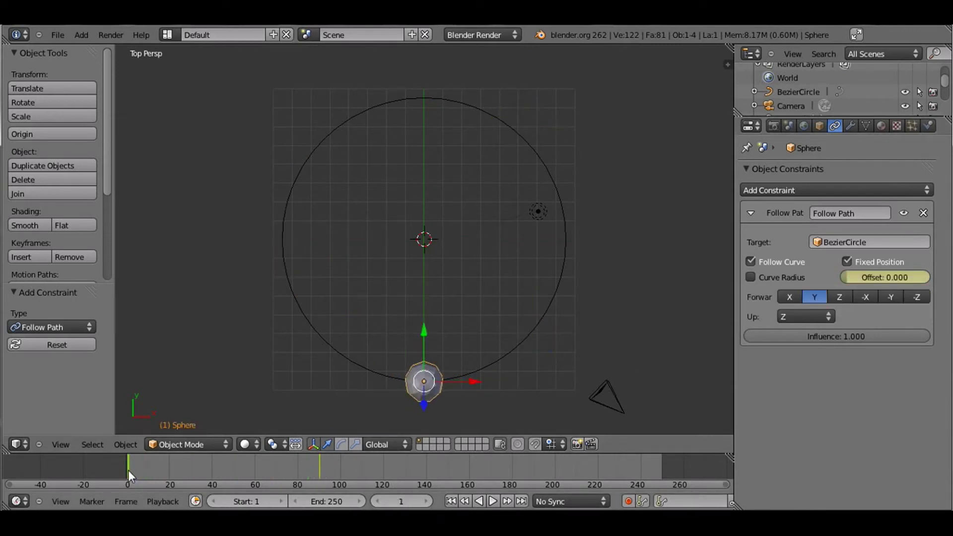
pyautogui.hotkey('alt', 'a')
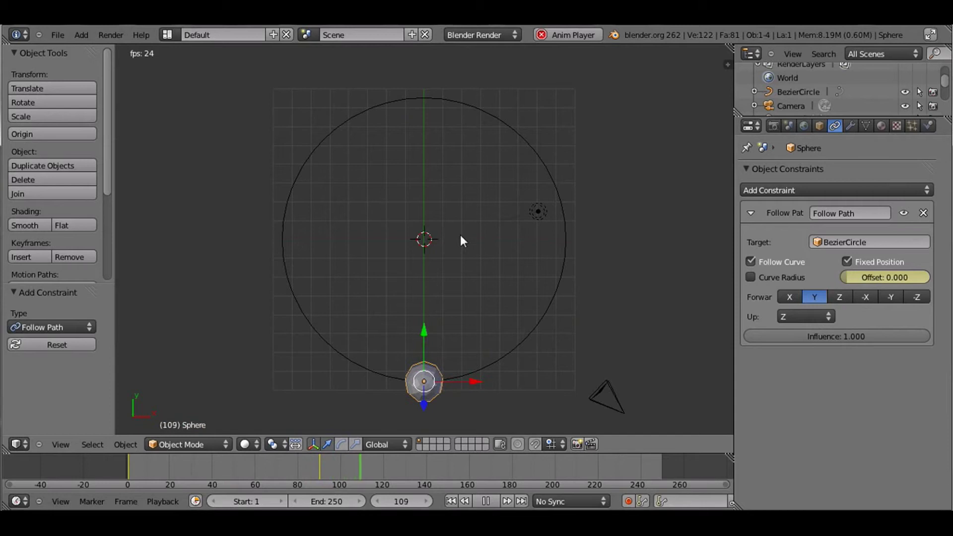
pyautogui.click(485, 499)
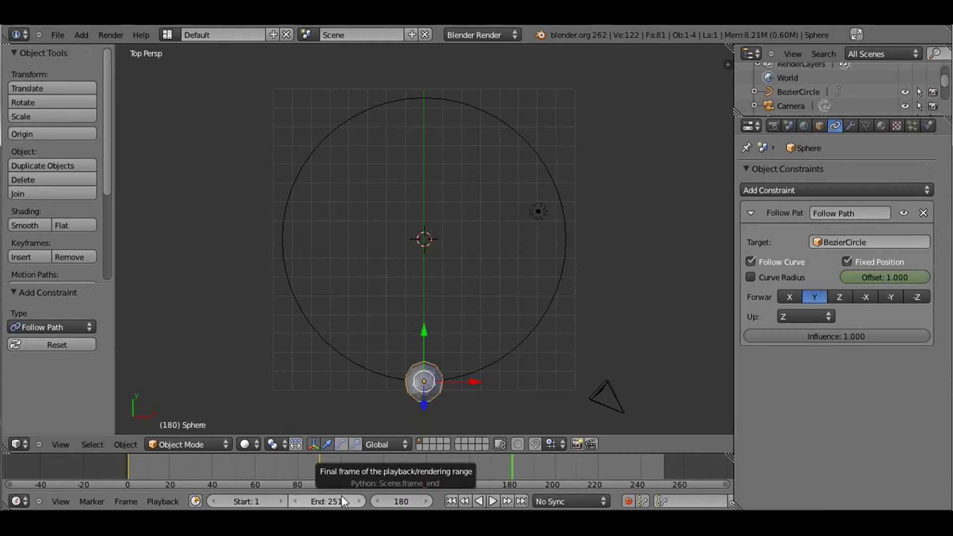
# Step: Set the animation end frame to 100 and play it back
pyautogui.click(360, 502)
pyautogui.doubleClick(323, 501)
pyautogui.press('BackSpace')
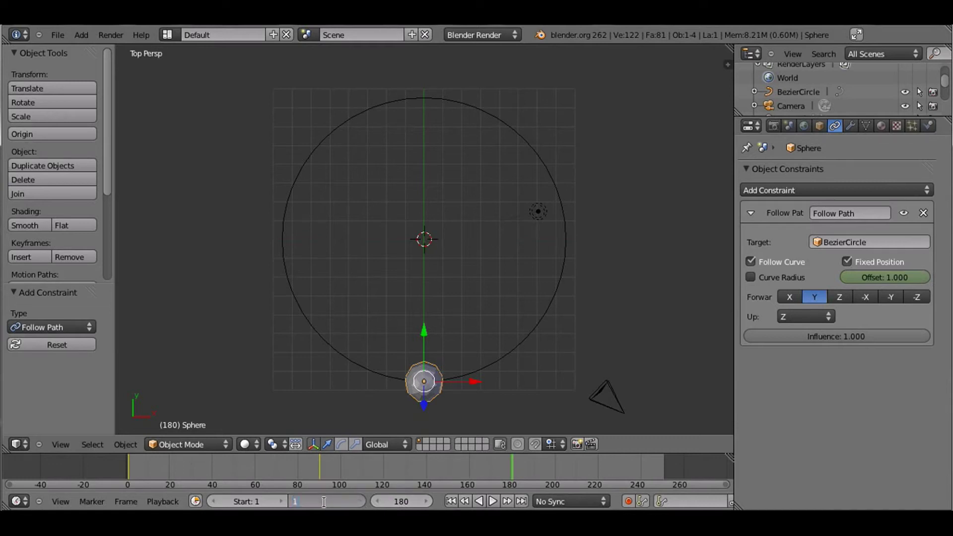
pyautogui.press('Return')
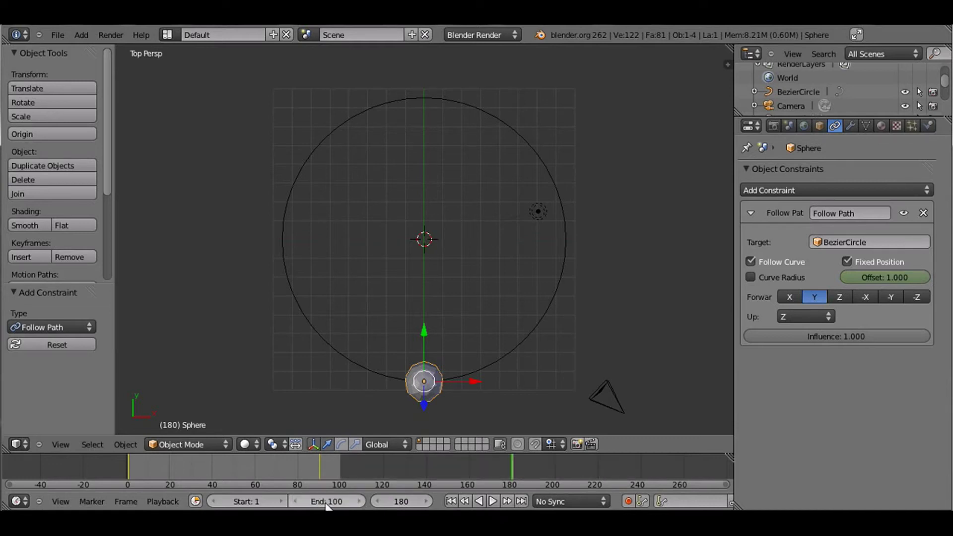
pyautogui.hotkey('alt', 'a')
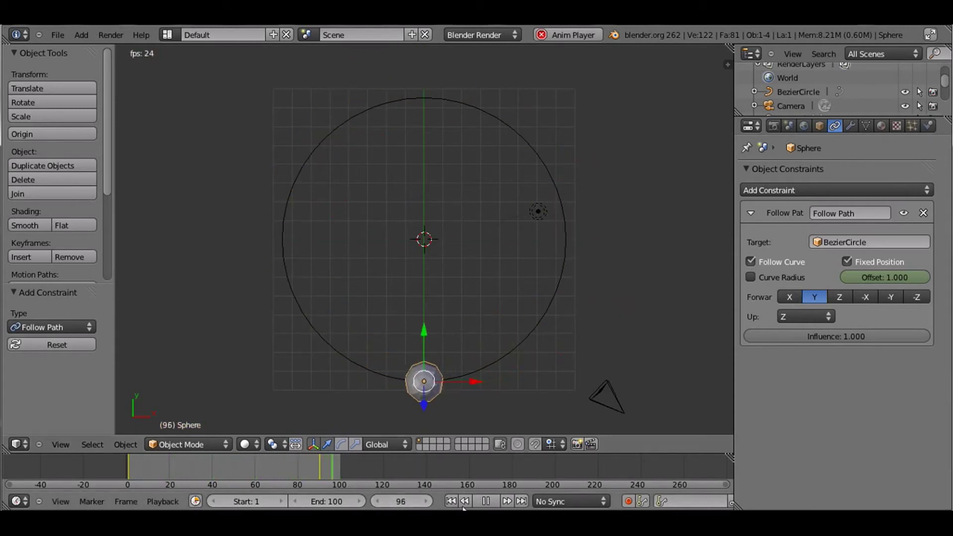
pyautogui.click(486, 502)
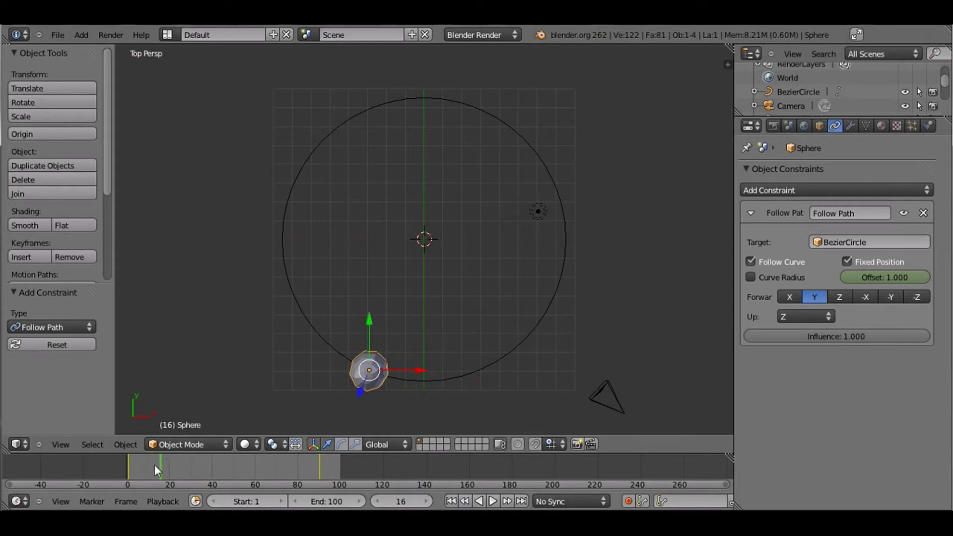
pyautogui.moveTo(153, 465); pyautogui.dragTo(121, 463)
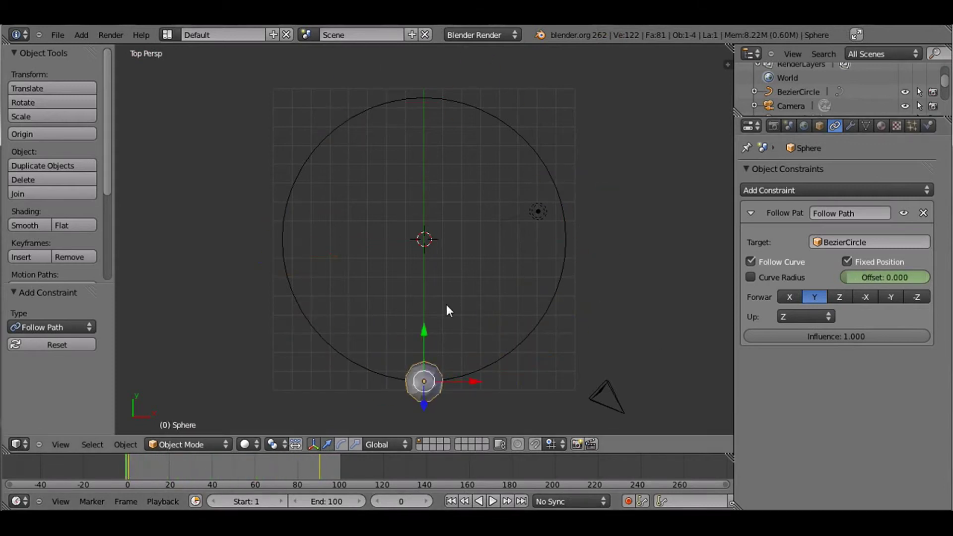
# Step: Scale the sphere down to 0.247 and preview it travelling around the circle
pyautogui.press('s')
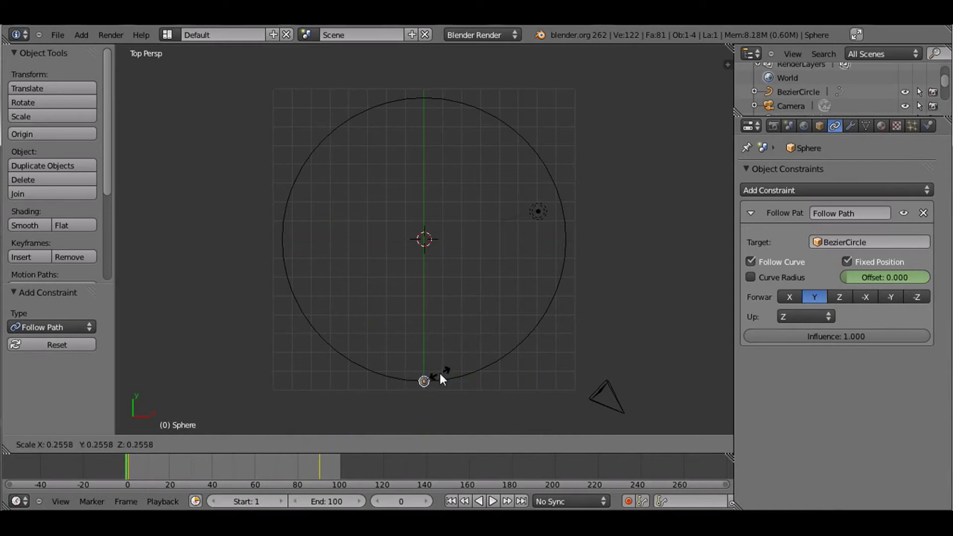
pyautogui.click(441, 379)
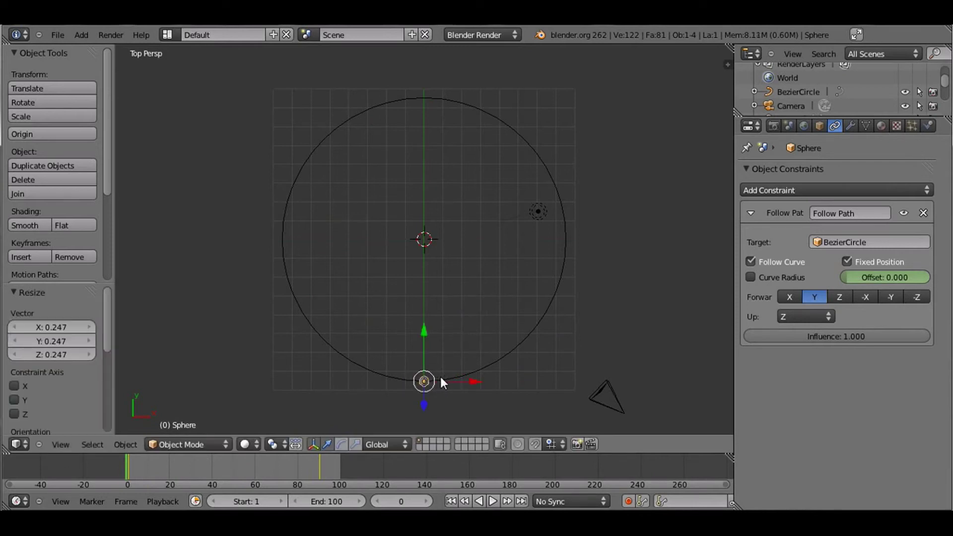
pyautogui.moveTo(136, 472)
pyautogui.mouseDown()
pyautogui.moveTo(334, 484)
pyautogui.moveTo(160, 493)
pyautogui.moveTo(119, 473)
pyautogui.mouseUp()
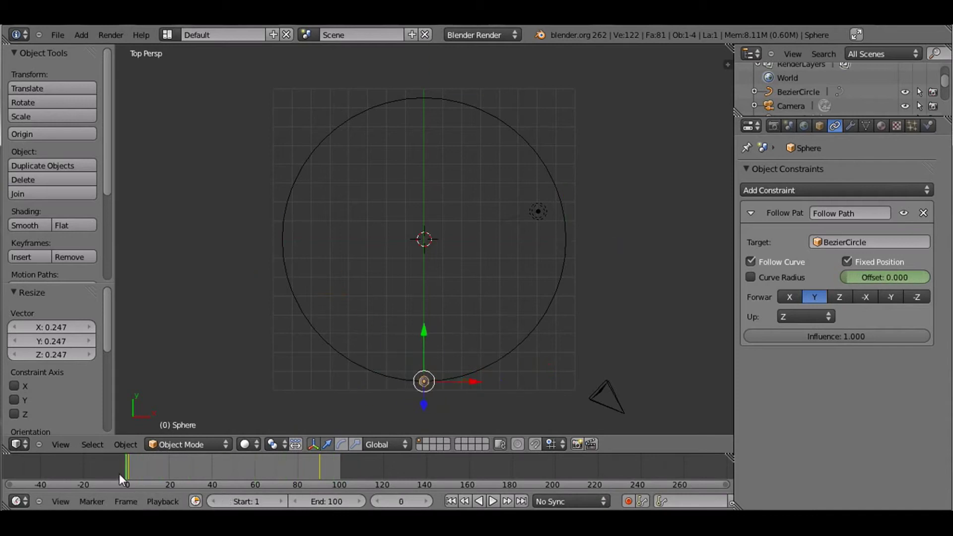
# Step: Add a particle system to the sphere with 3500 particles
pyautogui.click(425, 501)
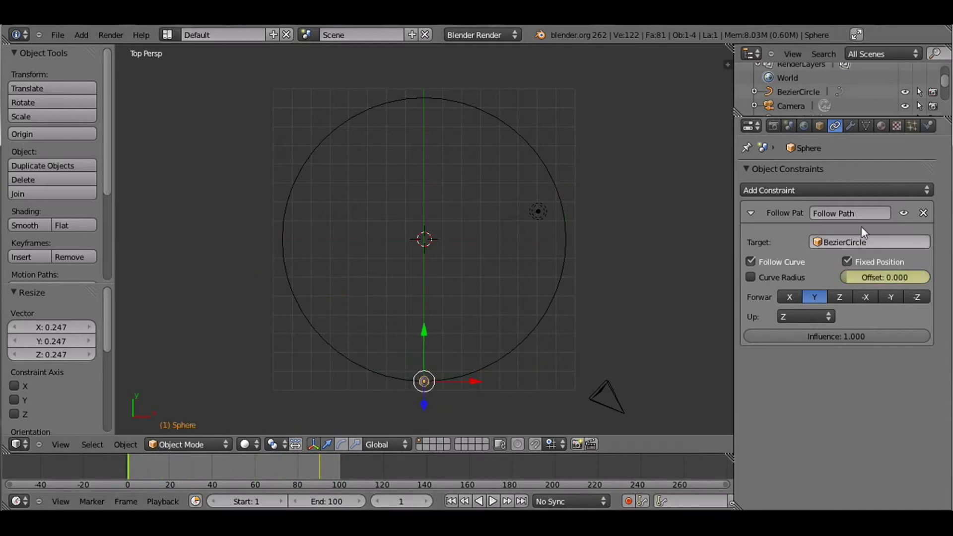
pyautogui.click(912, 125)
pyautogui.click(926, 172)
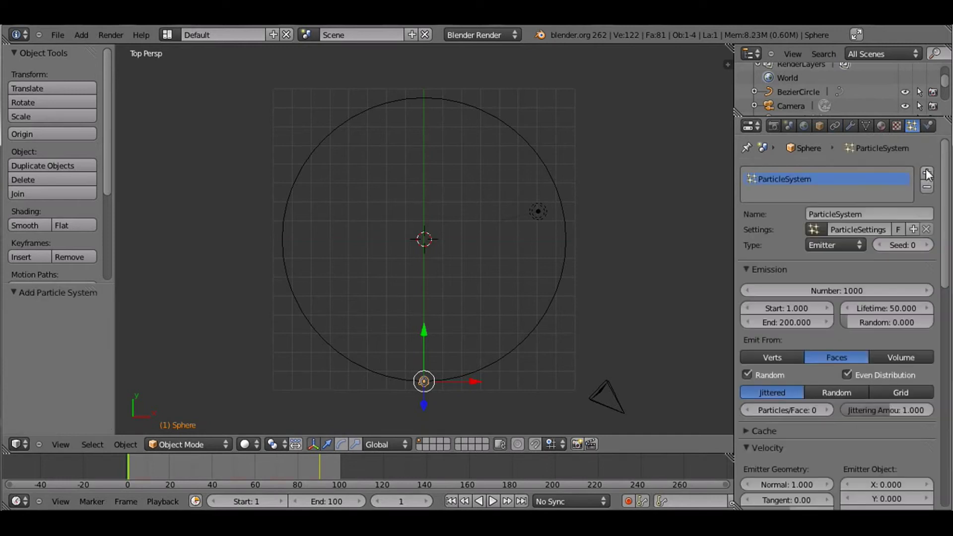
pyautogui.click(866, 290)
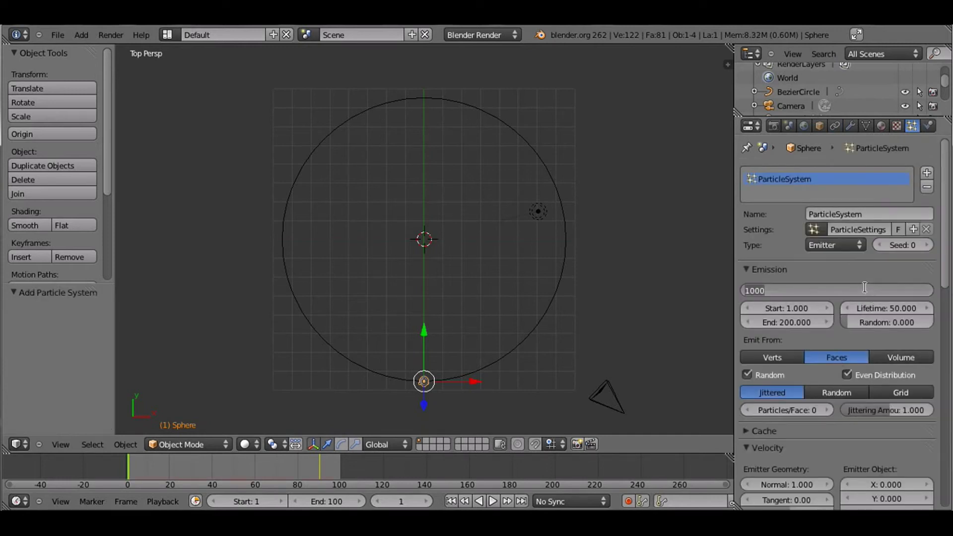
pyautogui.press('BackSpace')
pyautogui.press('Return')
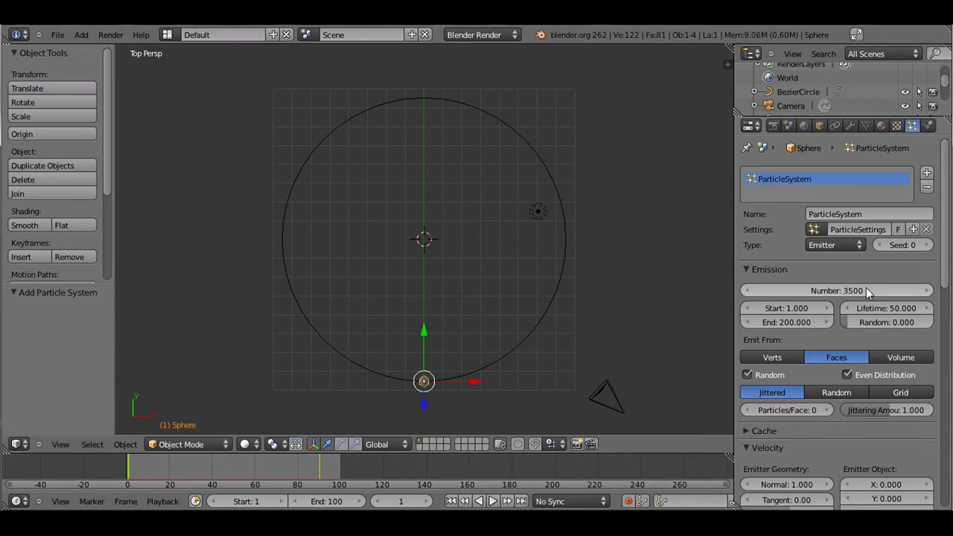
# Step: Set particle emission to end at frame 90 with a lifetime of 200
pyautogui.click(786, 326)
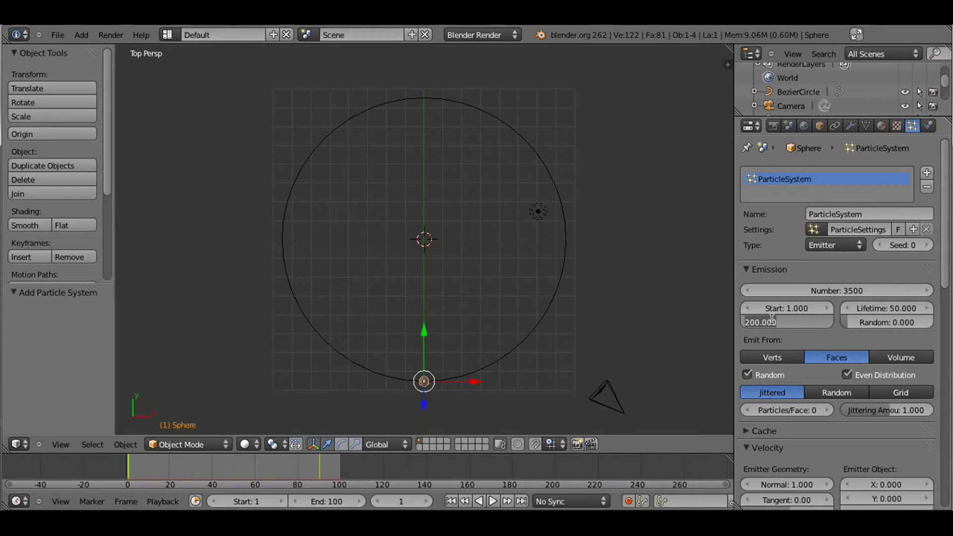
pyautogui.write('90')
pyautogui.press('Return')
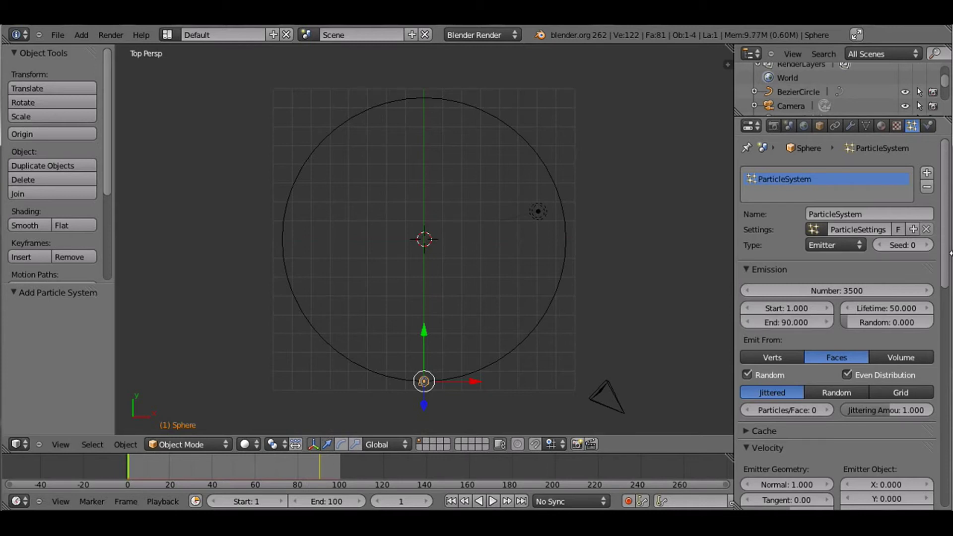
pyautogui.click(892, 308)
pyautogui.press('BackSpace')
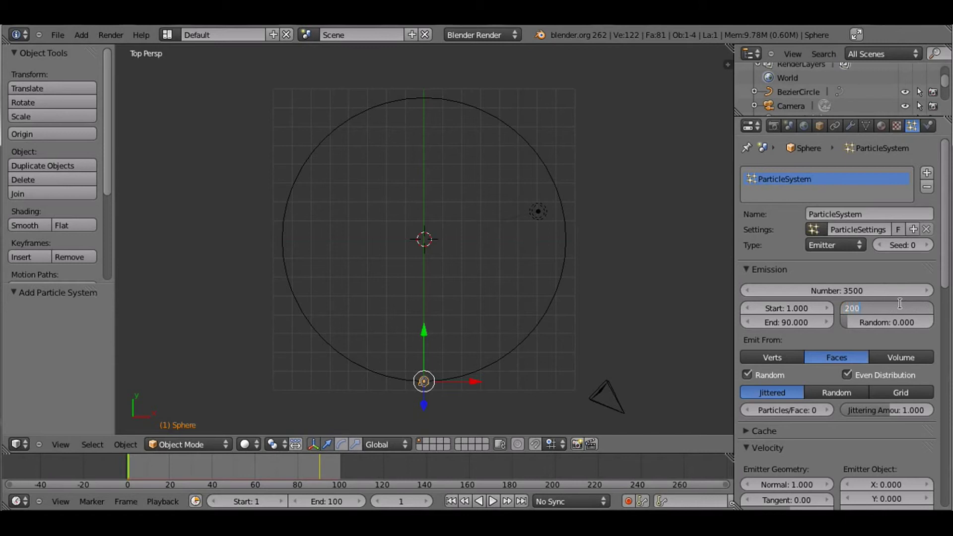
pyautogui.write('200')
pyautogui.press('Return')
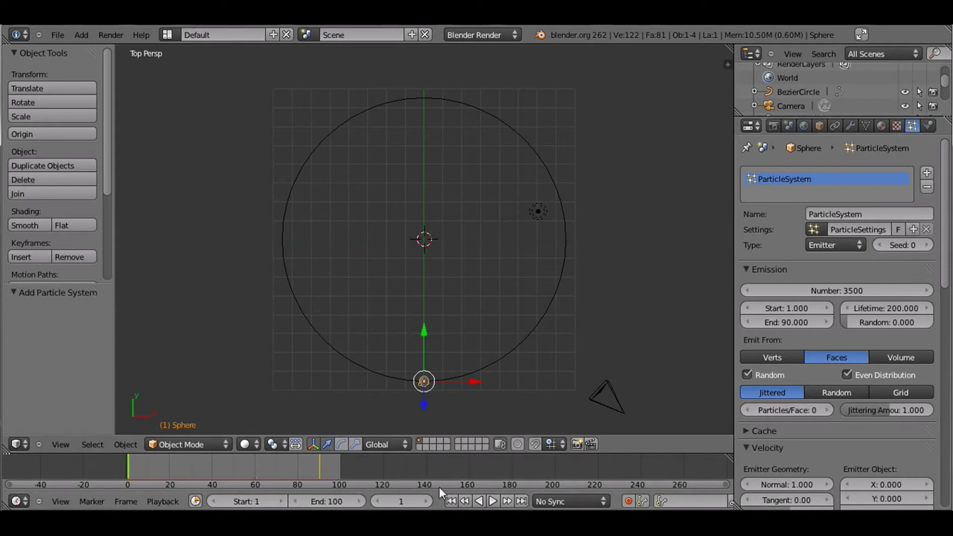
# Step: Play the animation to preview particle emission, then rewind to the start
pyautogui.scroll(-4, 899, 296)
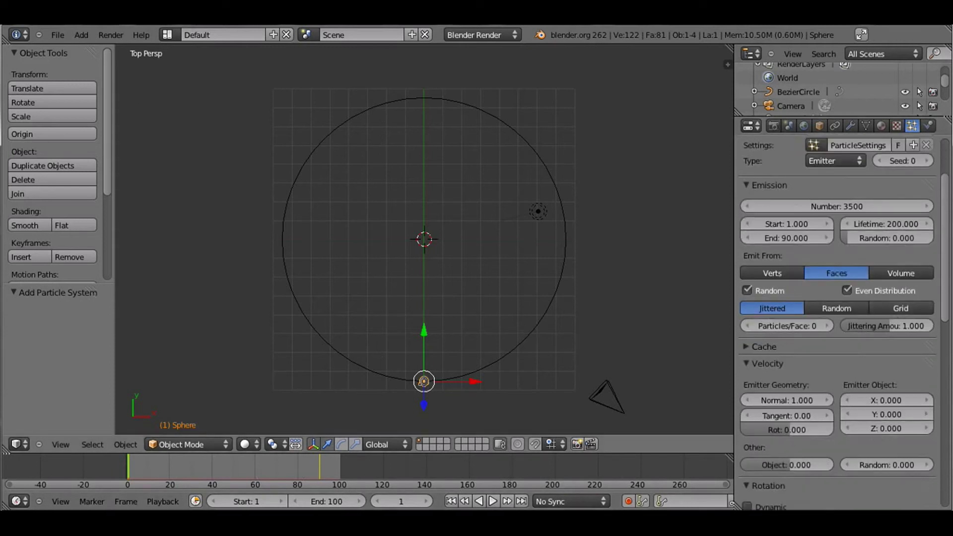
pyautogui.hotkey('alt', 'a')
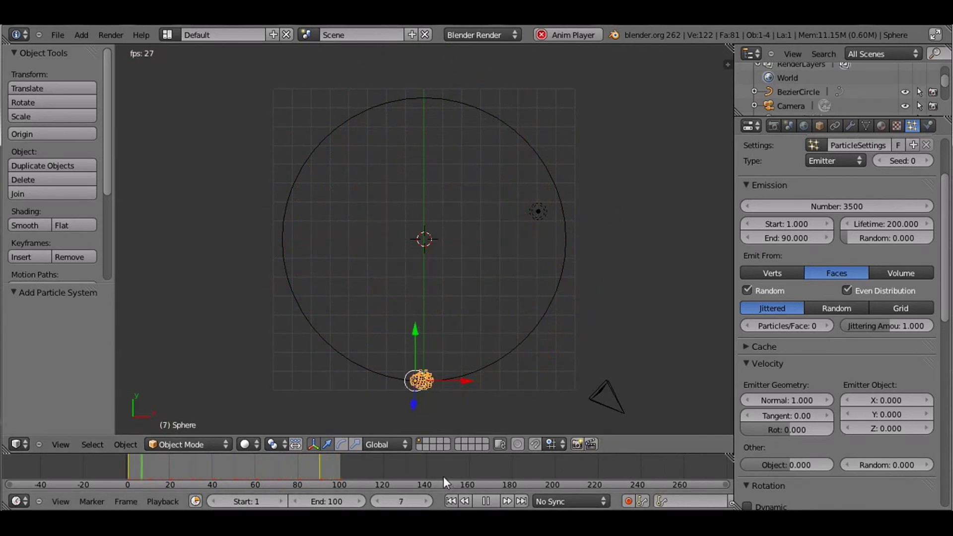
pyautogui.hotkey('alt', 'a')
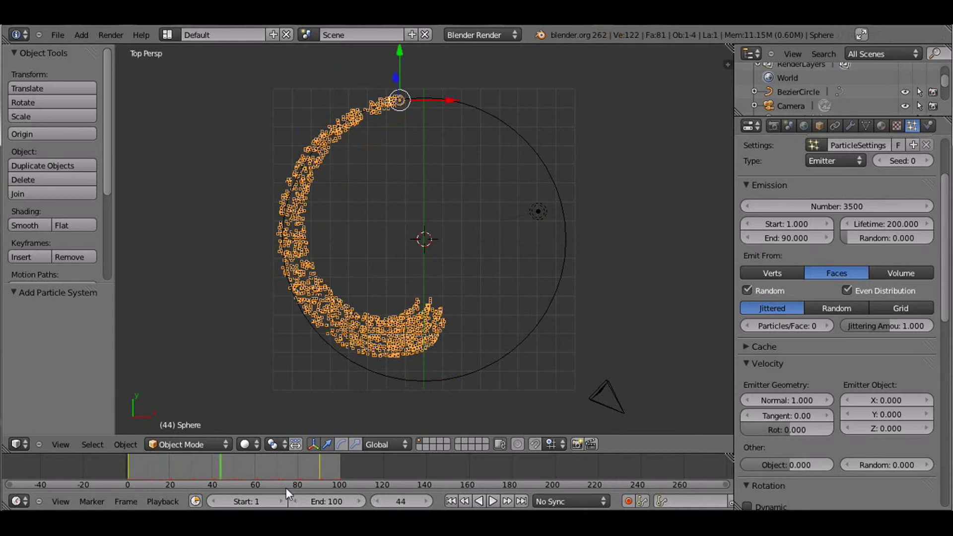
pyautogui.moveTo(228, 469); pyautogui.dragTo(125, 466)
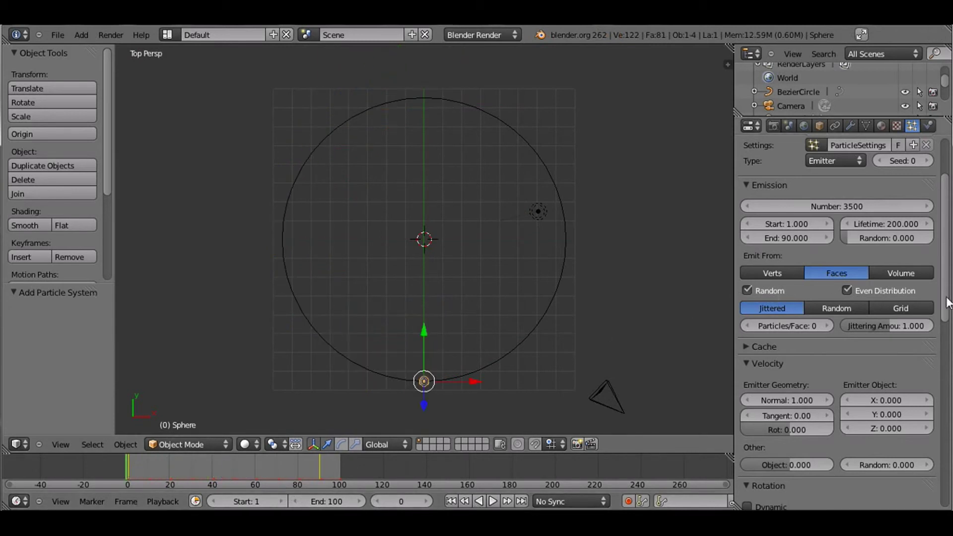
# Step: Set the particles' Gravity field weight to 0 and check the trail at frame 38
pyautogui.moveTo(948, 302); pyautogui.dragTo(952, 472)
pyautogui.click(767, 498)
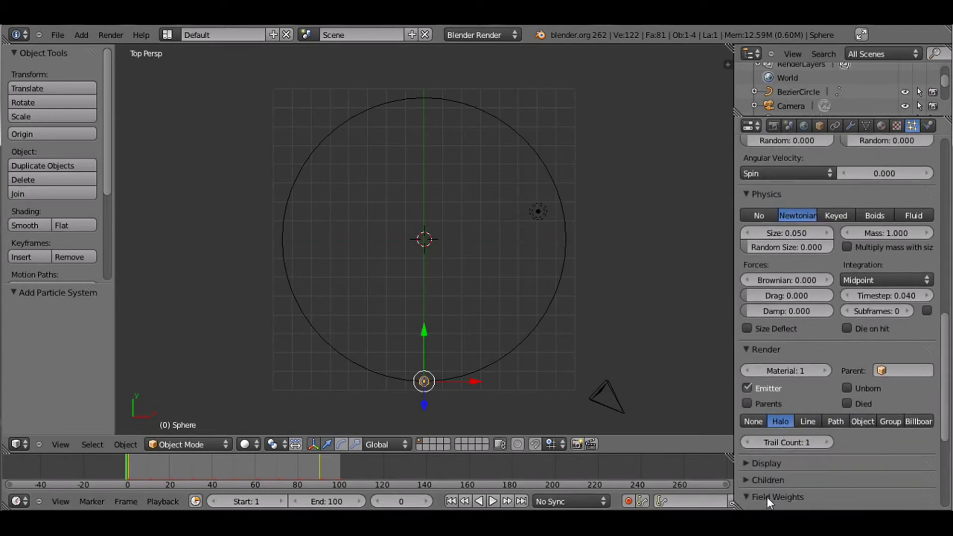
pyautogui.scroll(-8, 791, 382)
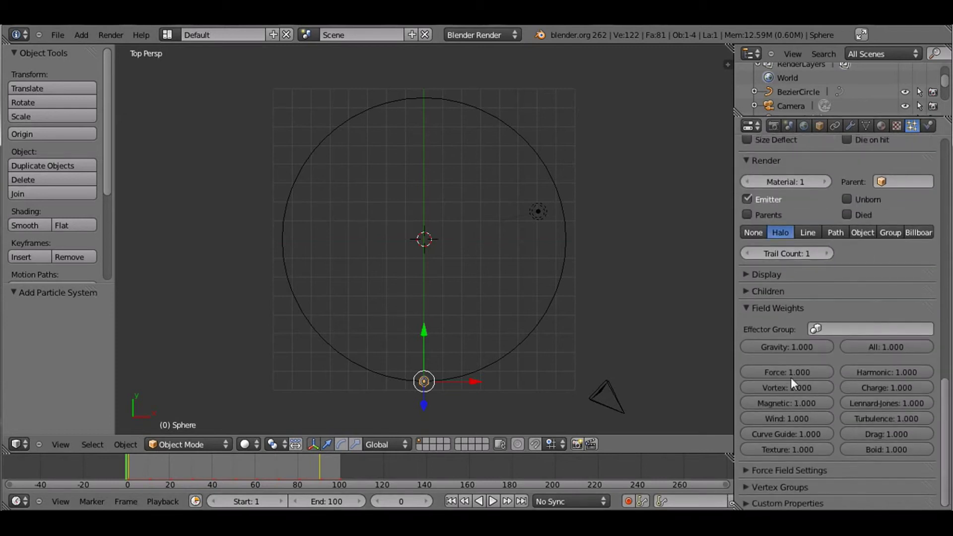
pyautogui.moveTo(823, 342); pyautogui.dragTo(726, 353)
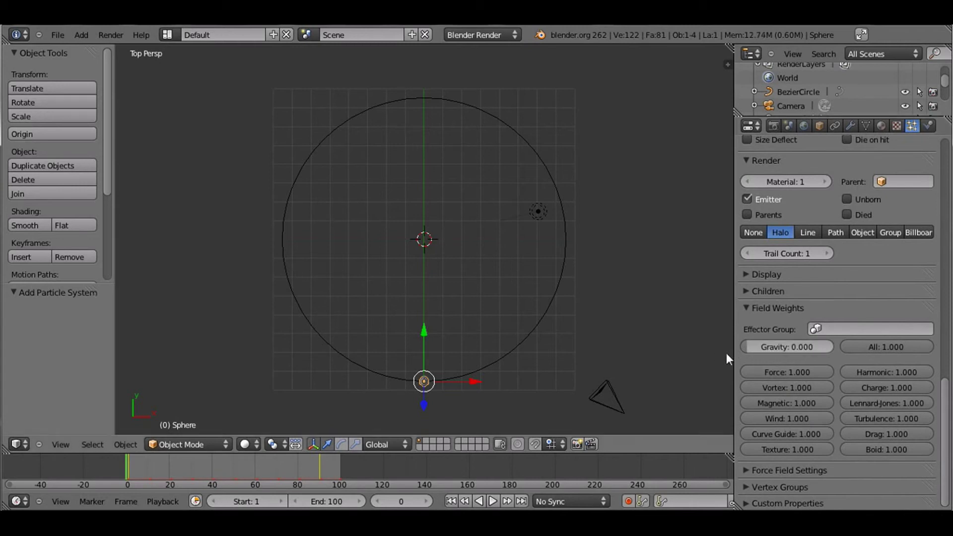
pyautogui.scroll(15, 939, 424)
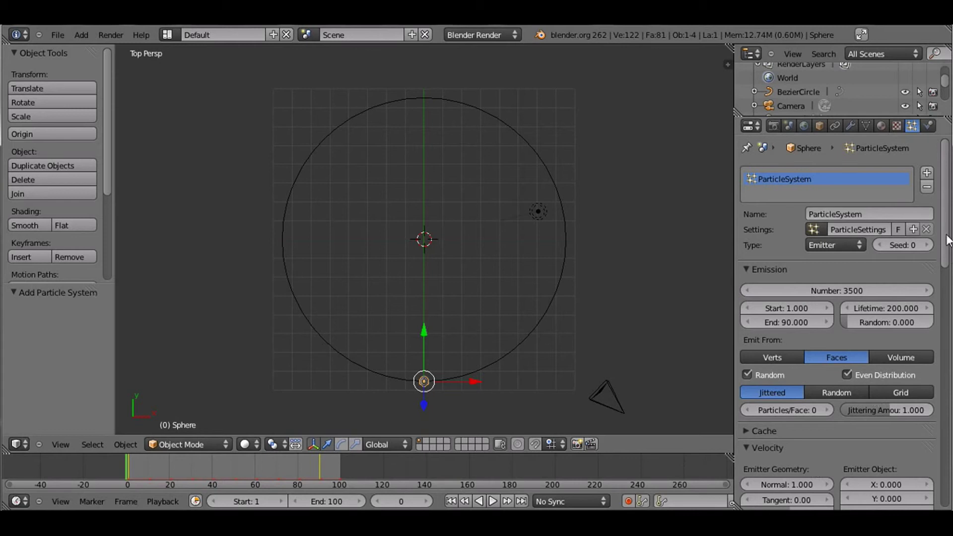
pyautogui.scroll(-4, 950, 268)
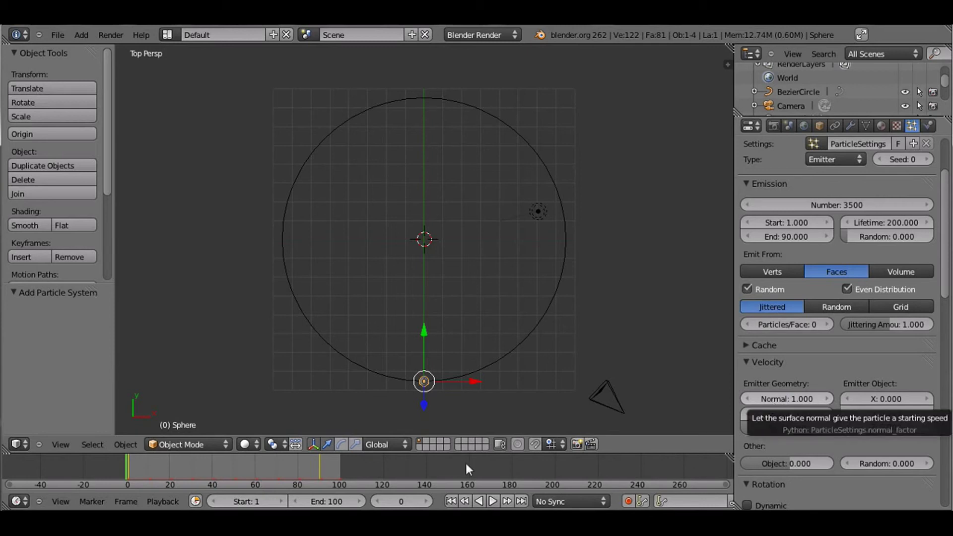
pyautogui.moveTo(125, 462)
pyautogui.mouseDown()
pyautogui.moveTo(228, 458)
pyautogui.moveTo(294, 470)
pyautogui.moveTo(412, 458)
pyautogui.moveTo(329, 496)
pyautogui.moveTo(186, 481)
pyautogui.moveTo(128, 457)
pyautogui.mouseUp()
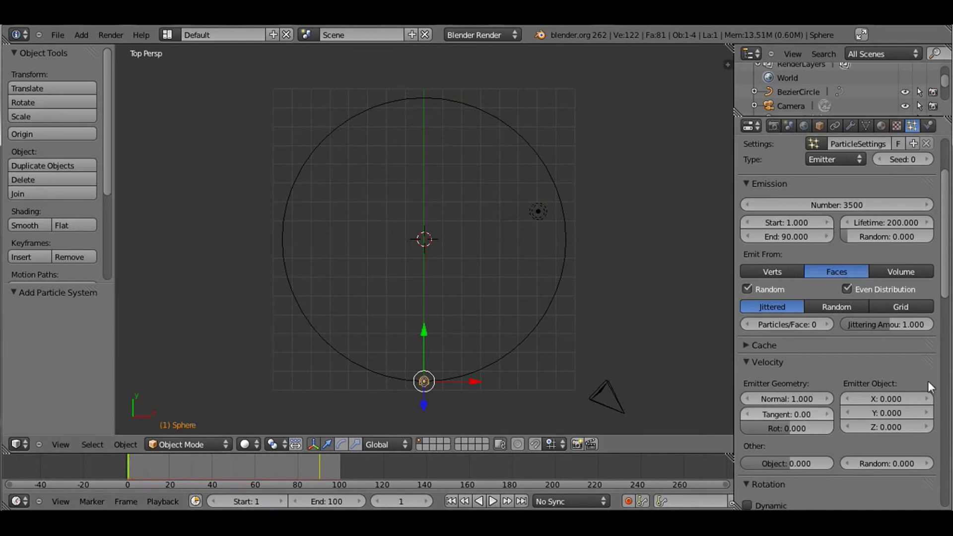
pyautogui.scroll(-15, 928, 372)
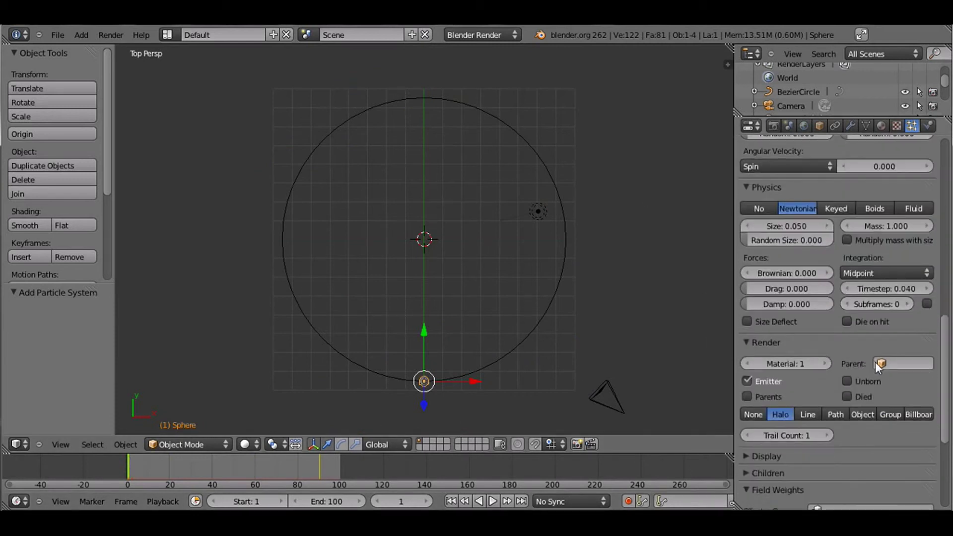
pyautogui.scroll(6, 879, 367)
pyautogui.scroll(-10, 895, 376)
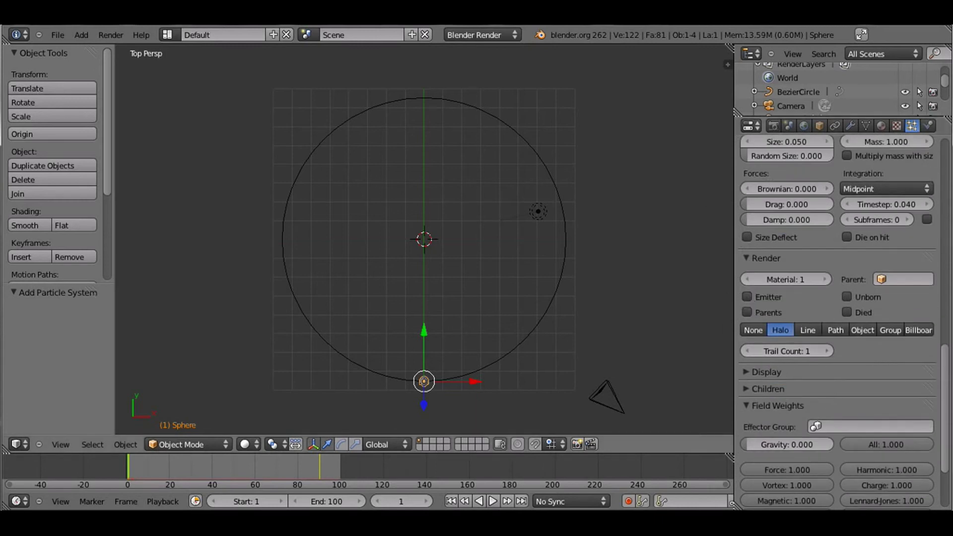
pyautogui.scroll(5, 923, 355)
pyautogui.scroll(3, 913, 348)
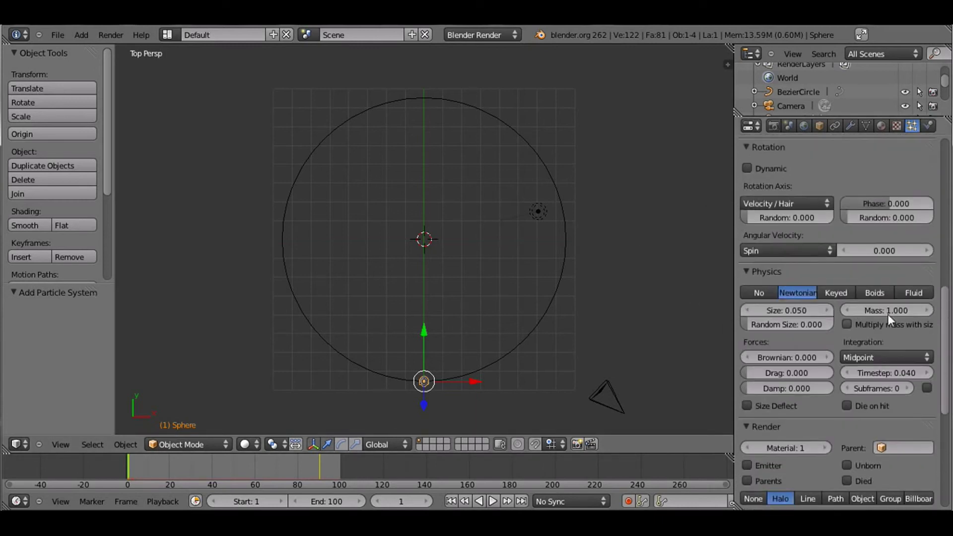
# Step: Create a new halo material for the sphere
pyautogui.click(882, 126)
pyautogui.click(821, 224)
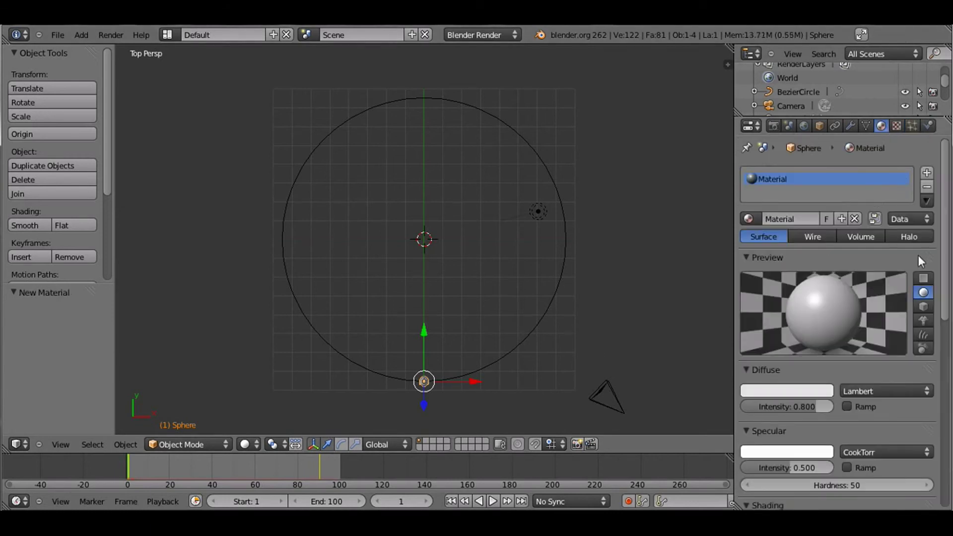
pyautogui.click(921, 236)
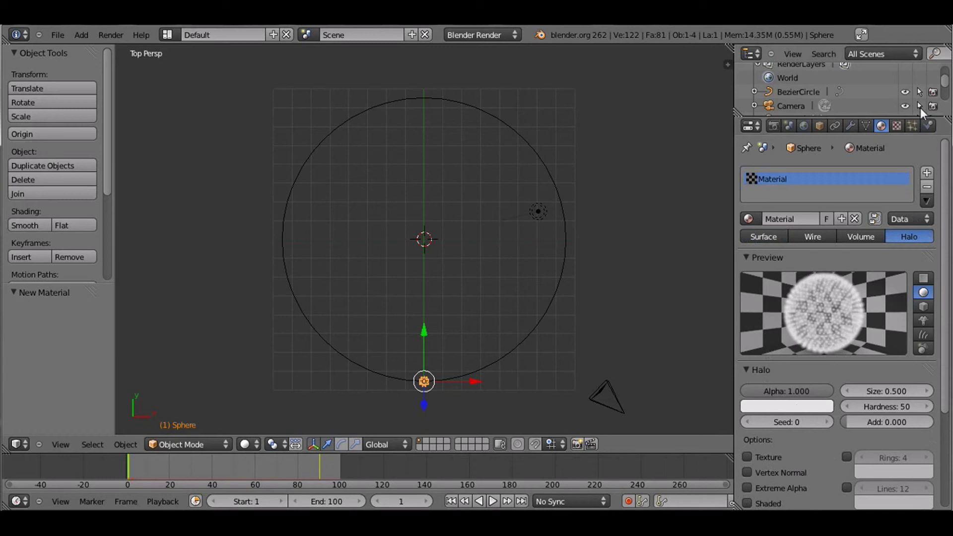
# Step: Add a Magic texture to the halo material with depth 3
pyautogui.click(897, 126)
pyautogui.click(846, 271)
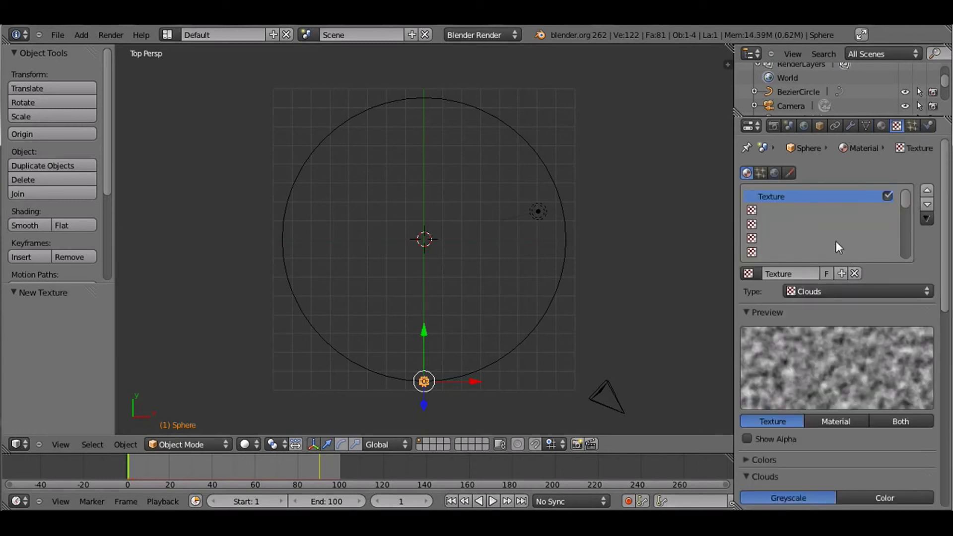
pyautogui.click(832, 291)
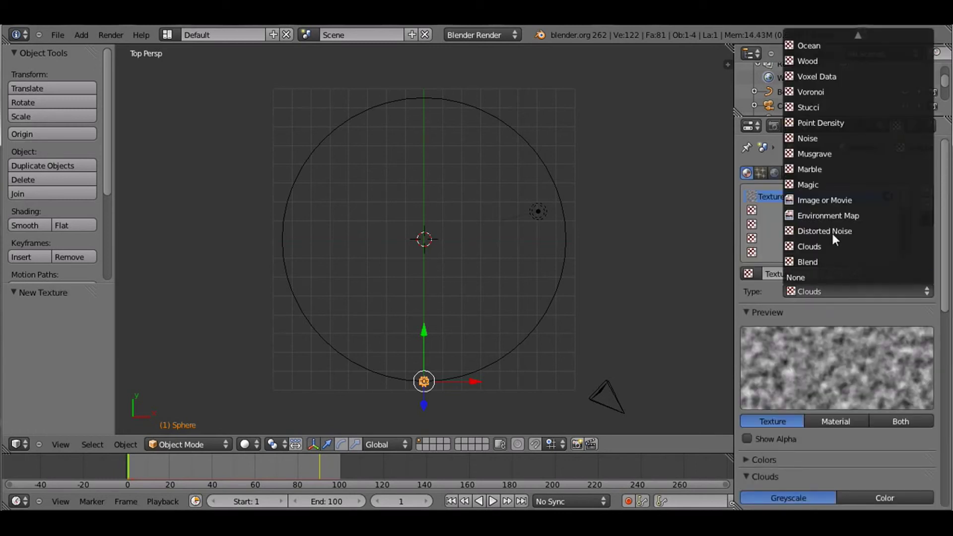
pyautogui.click(831, 184)
pyautogui.scroll(-5, 949, 318)
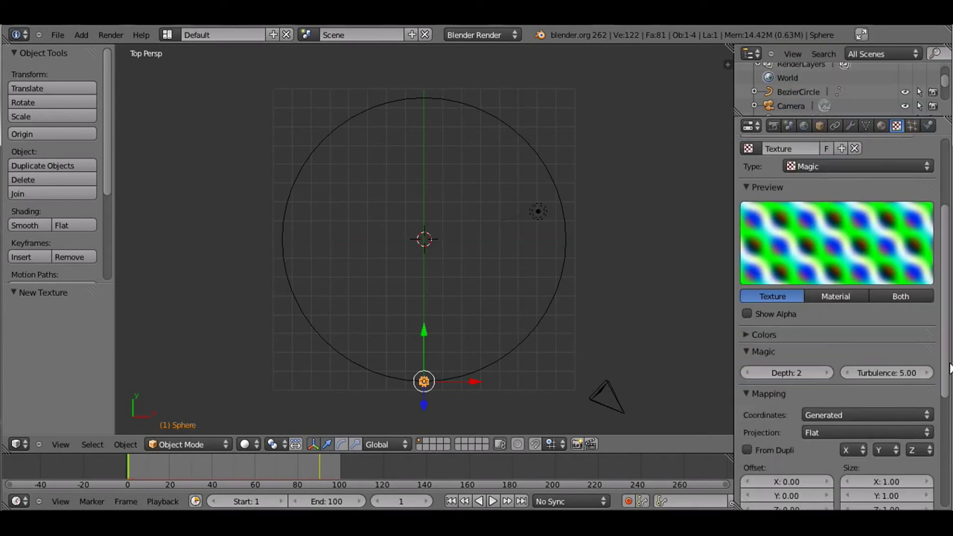
pyautogui.click(827, 373)
pyautogui.click(828, 373)
pyautogui.click(828, 372)
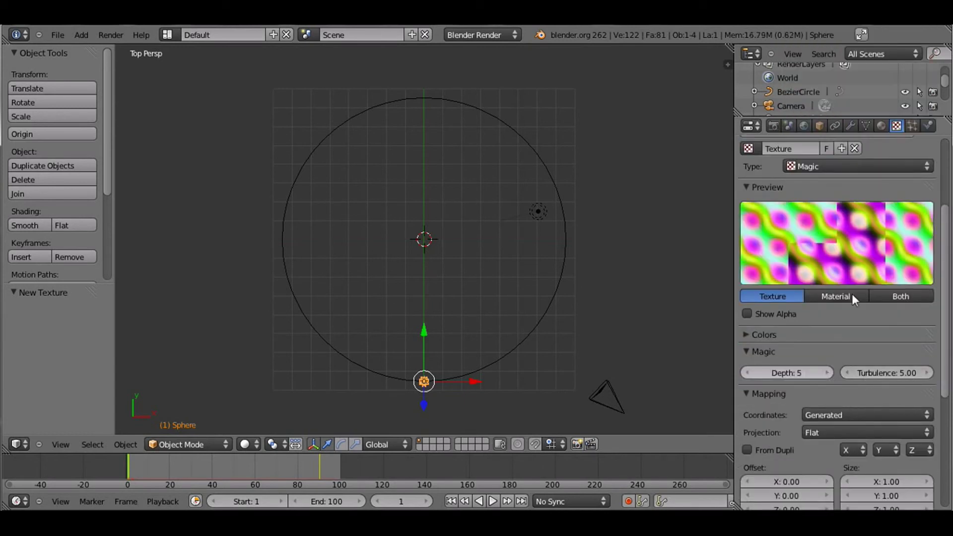
pyautogui.click(747, 373)
pyautogui.click(746, 373)
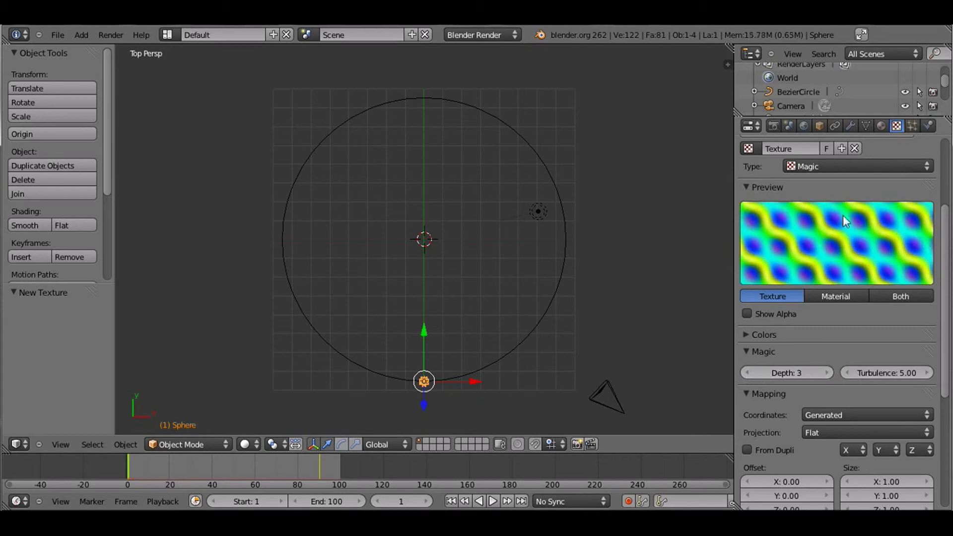
# Step: Set the texture's blue RGB multiplier to 2.000
pyautogui.click(745, 334)
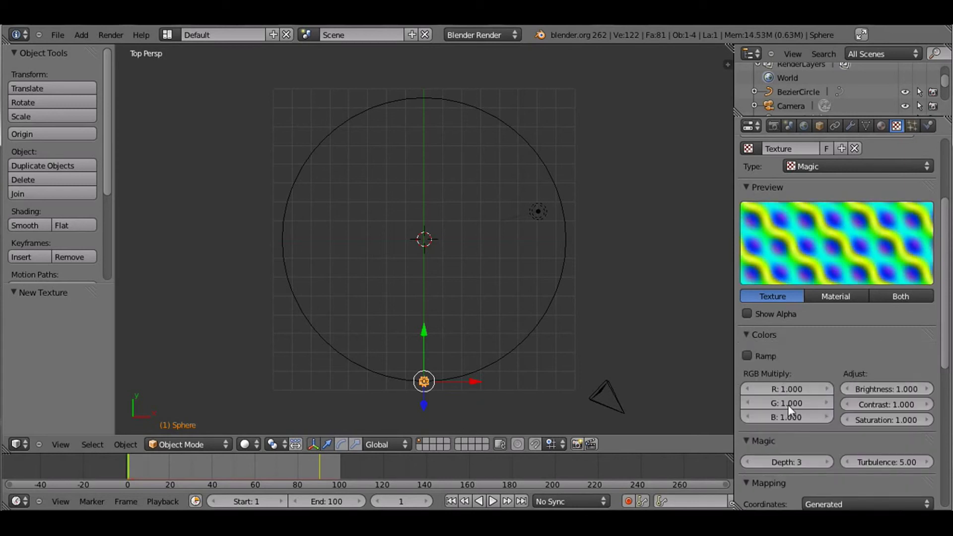
pyautogui.click(824, 418)
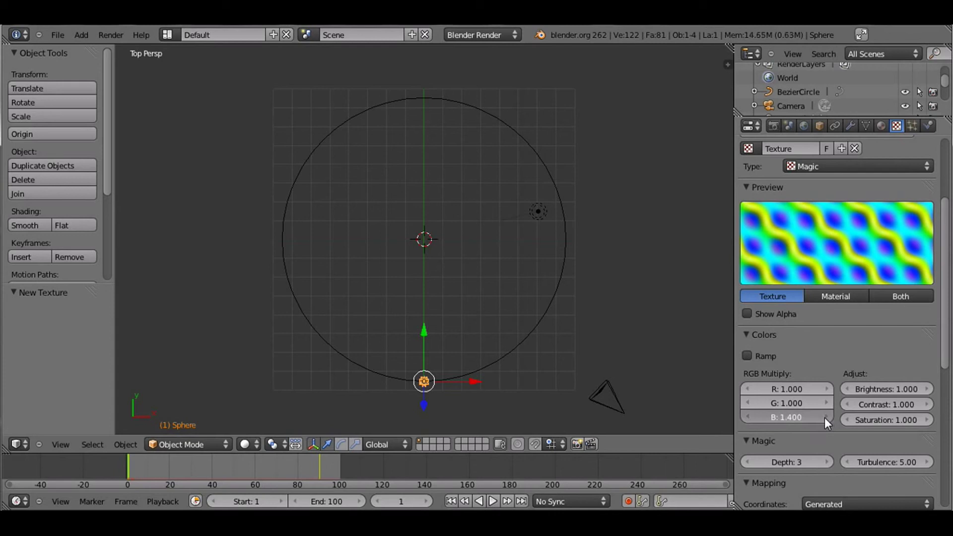
pyautogui.write('1.7')
pyautogui.press('Return')
pyautogui.click(823, 416)
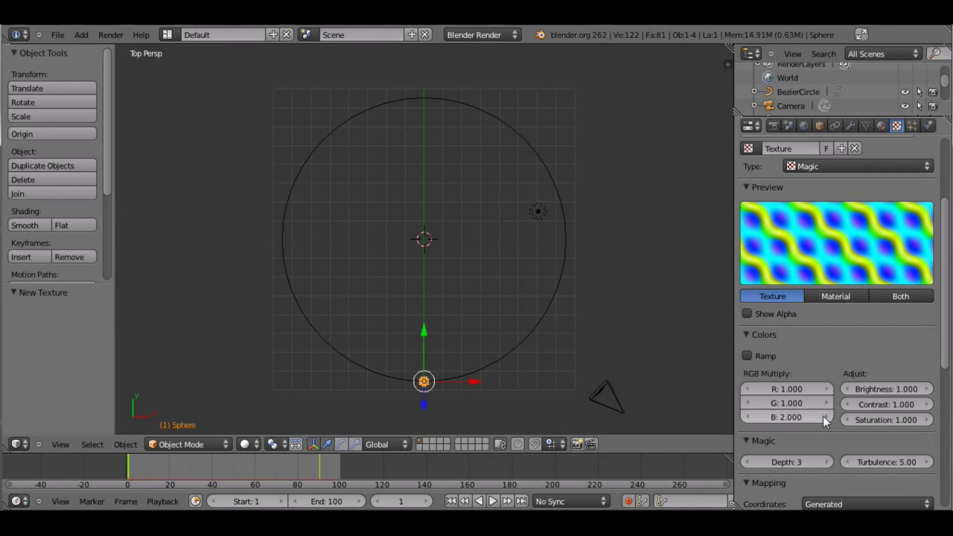
pyautogui.write('2')
pyautogui.press('Return')
pyautogui.scroll(-5, 949, 405)
pyautogui.scroll(10, 938, 148)
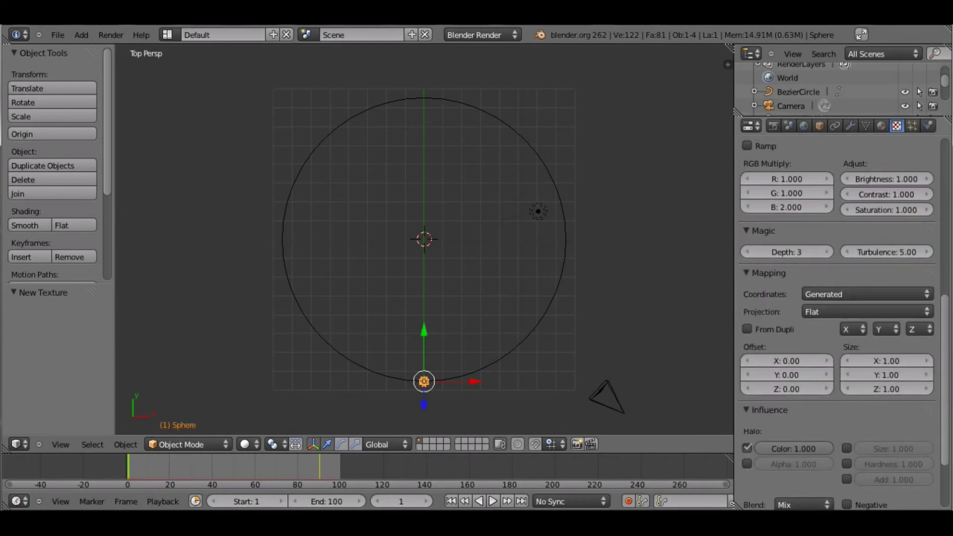
# Step: In the sphere's material, enable Halo Texture and set the halo Size to 0.350
pyautogui.click(880, 126)
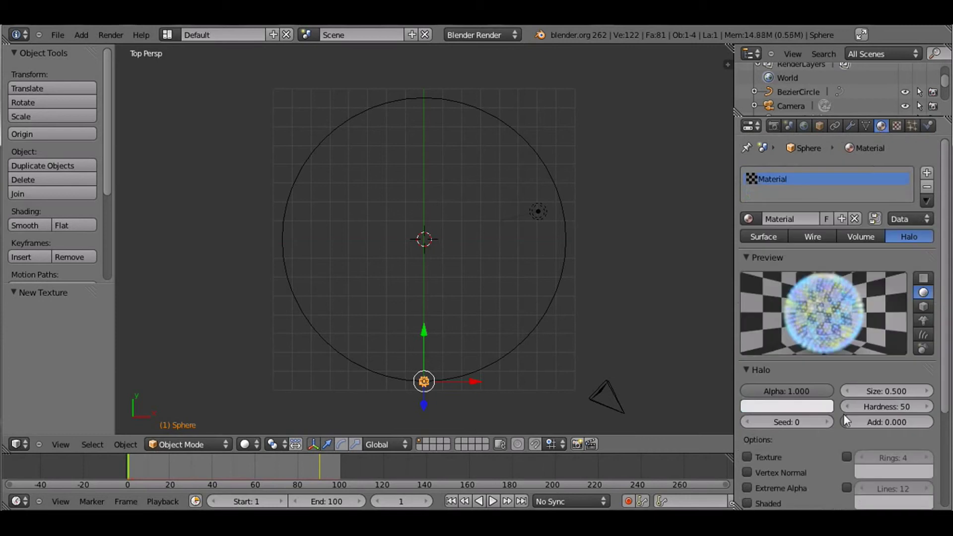
pyautogui.scroll(-4, 844, 298)
pyautogui.scroll(-2, 750, 407)
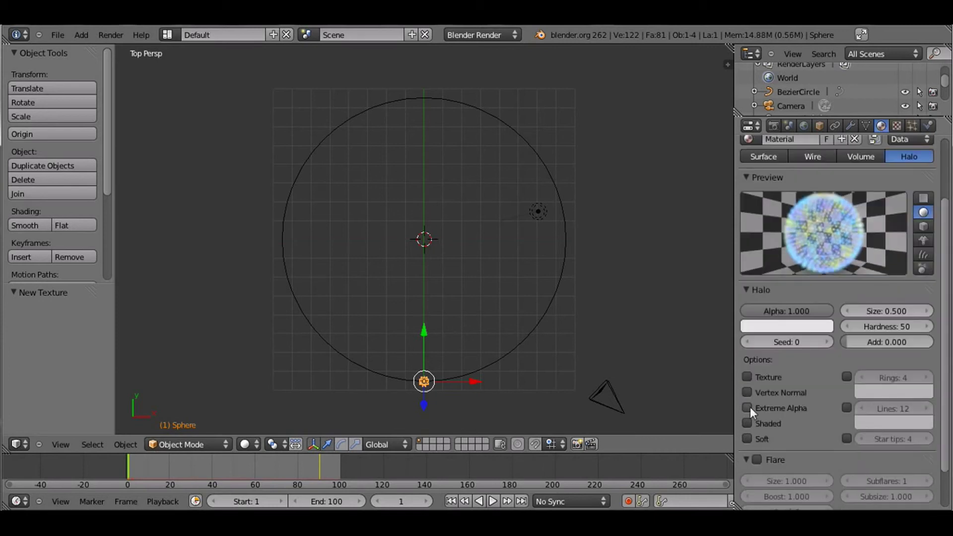
pyautogui.click(747, 377)
pyautogui.click(747, 377)
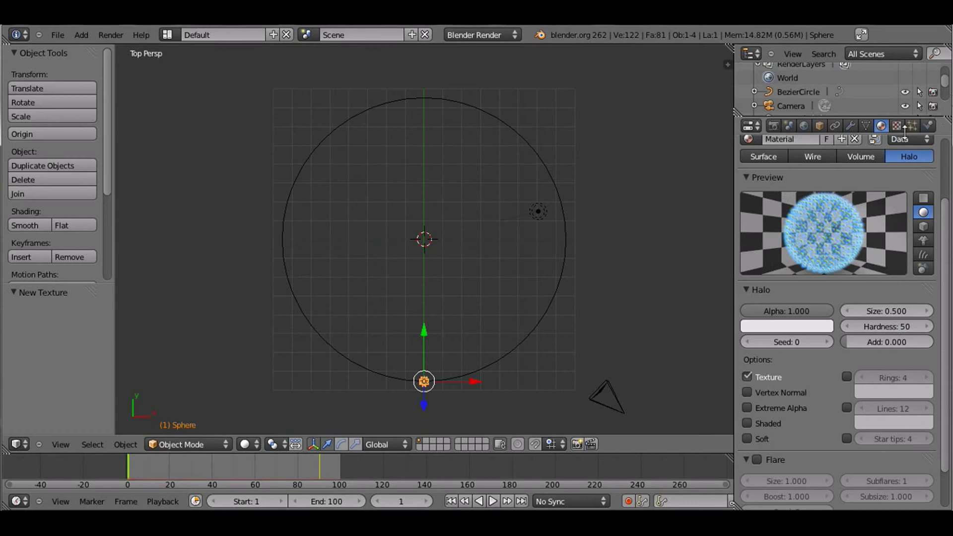
pyautogui.click(889, 308)
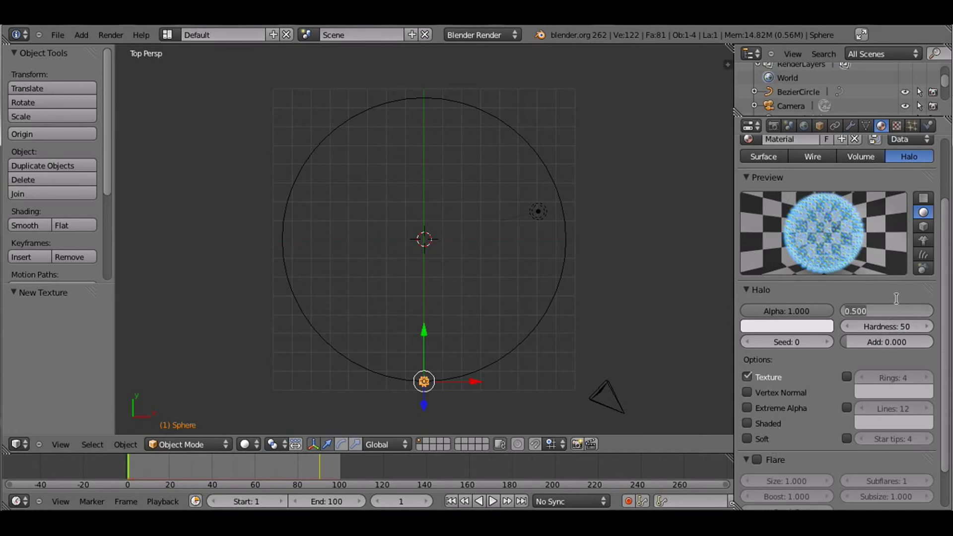
pyautogui.press('BackSpace')
pyautogui.press('Return')
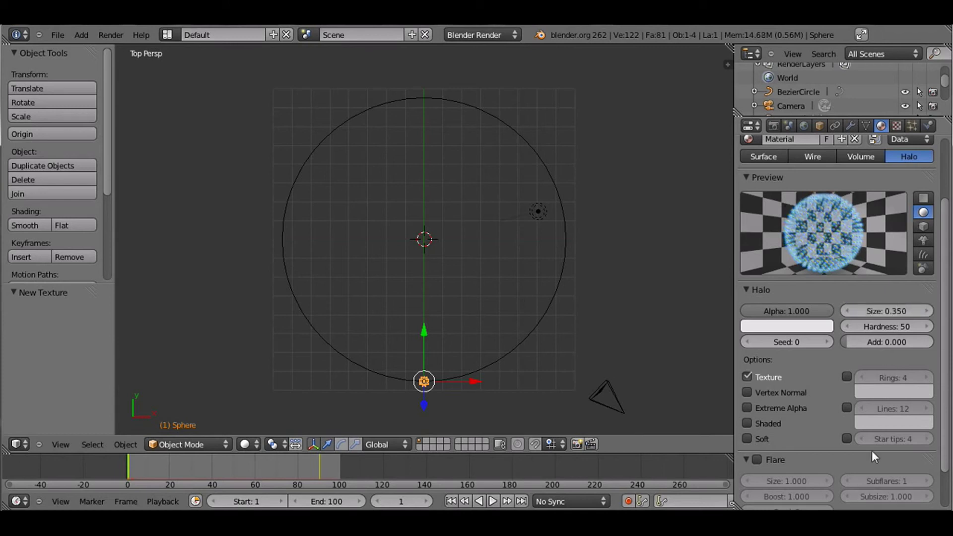
# Step: Scrub the timeline forward to frame 92 to view the particle ring
pyautogui.scroll(-2, 877, 432)
pyautogui.scroll(5, 895, 427)
pyautogui.scroll(-5, 886, 413)
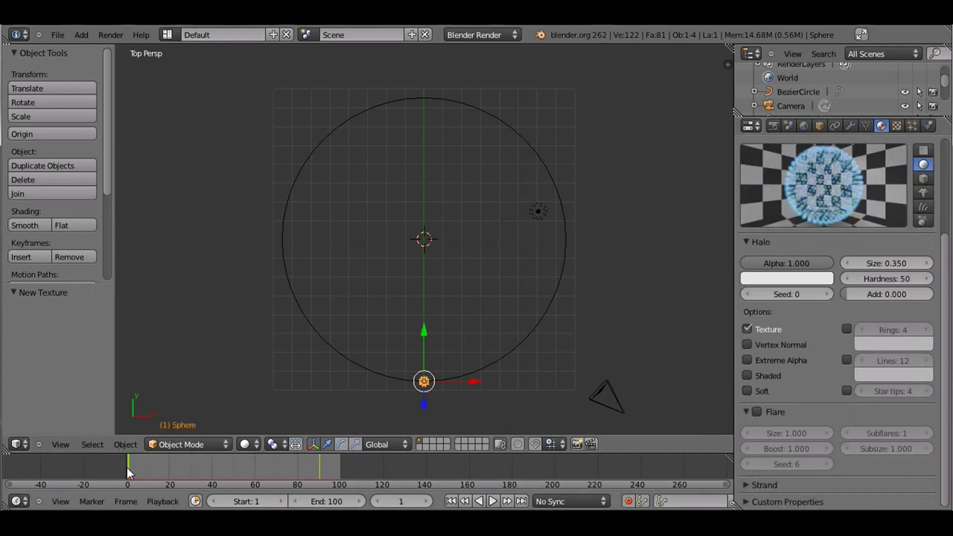
pyautogui.moveTo(126, 466); pyautogui.dragTo(323, 464)
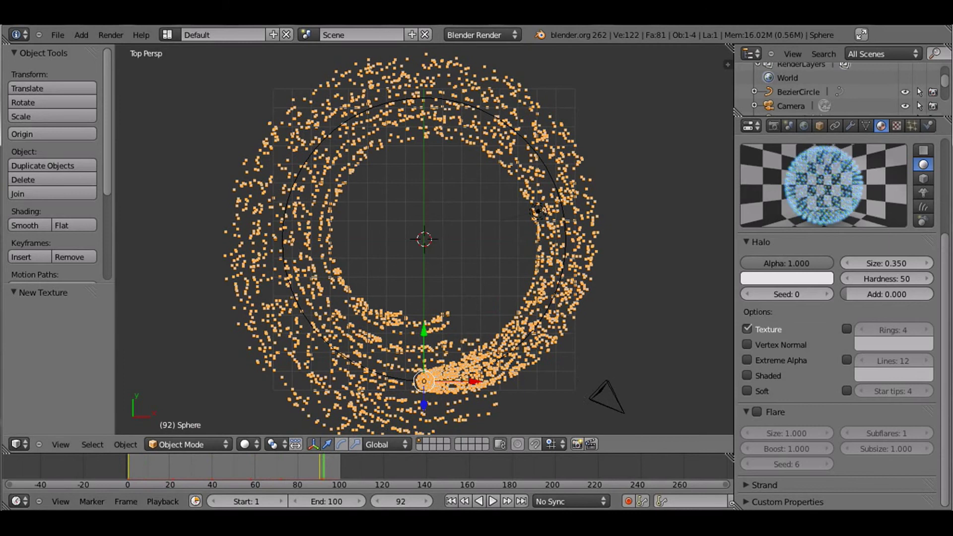
# Step: Select the camera and set its location fields to 0 in the Object tab
pyautogui.rightClick(606, 398)
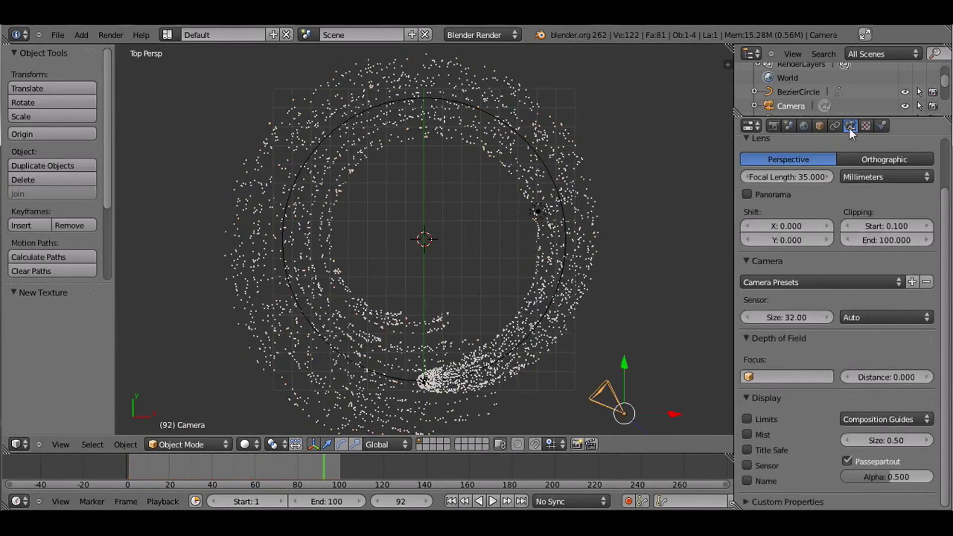
pyautogui.click(820, 125)
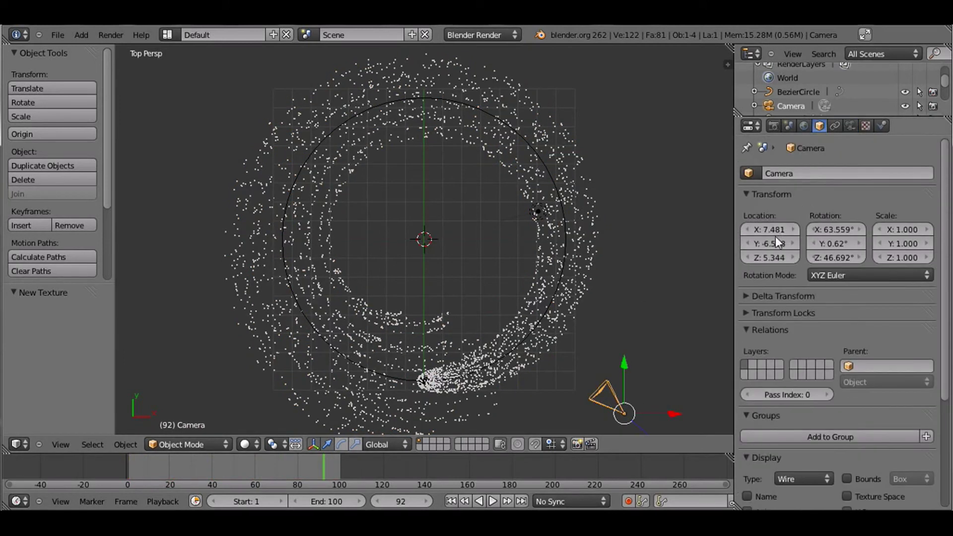
pyautogui.write('0')
pyautogui.press('Return')
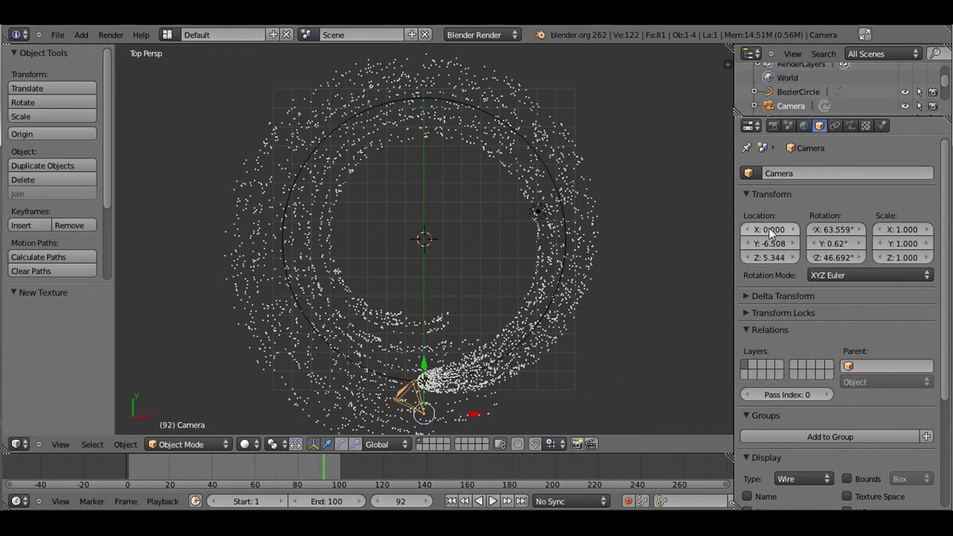
pyautogui.click(768, 244)
pyautogui.press('BackSpace')
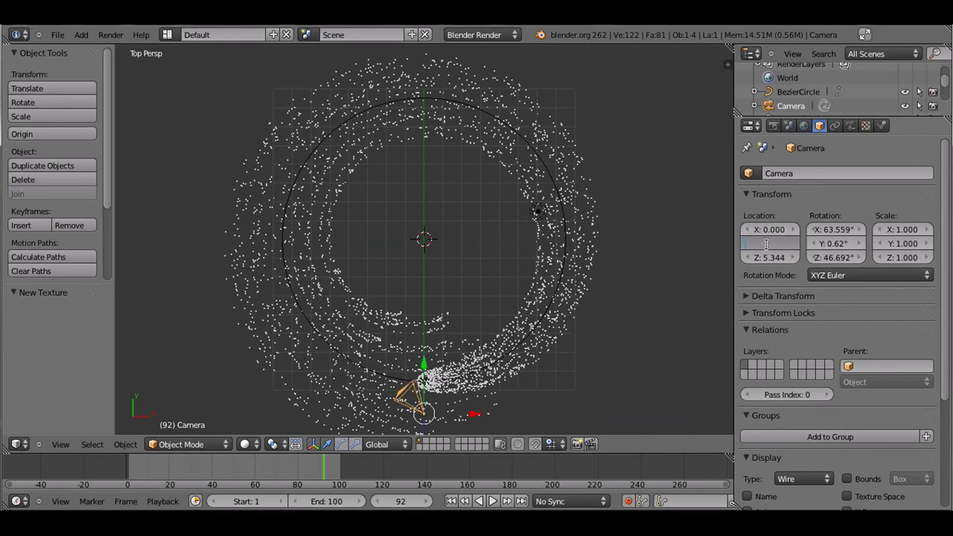
pyautogui.write('0')
pyautogui.press('Return')
pyautogui.write('0')
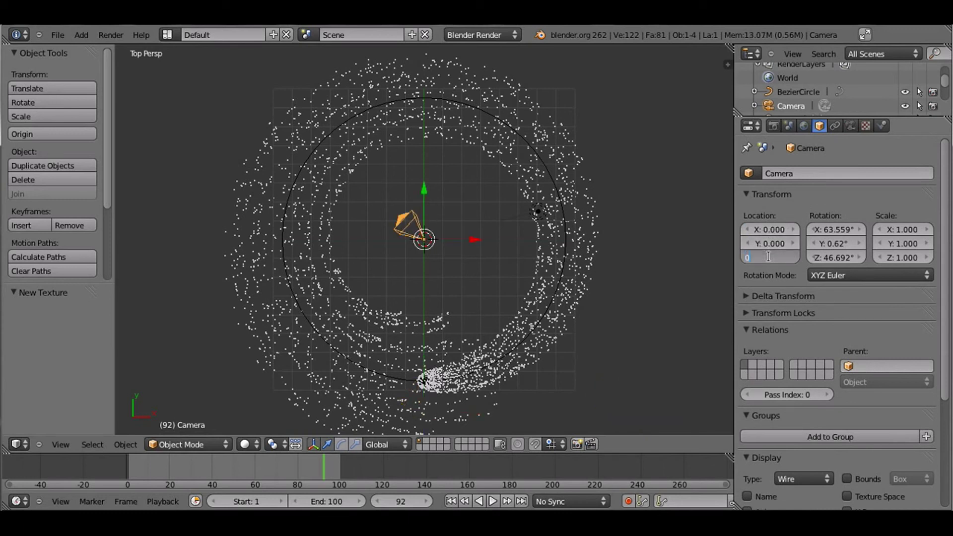
pyautogui.press('Return')
# Step: Set the camera's X, Y and Z rotation to 0°
pyautogui.click(829, 226)
pyautogui.press('BackSpace')
pyautogui.write('0')
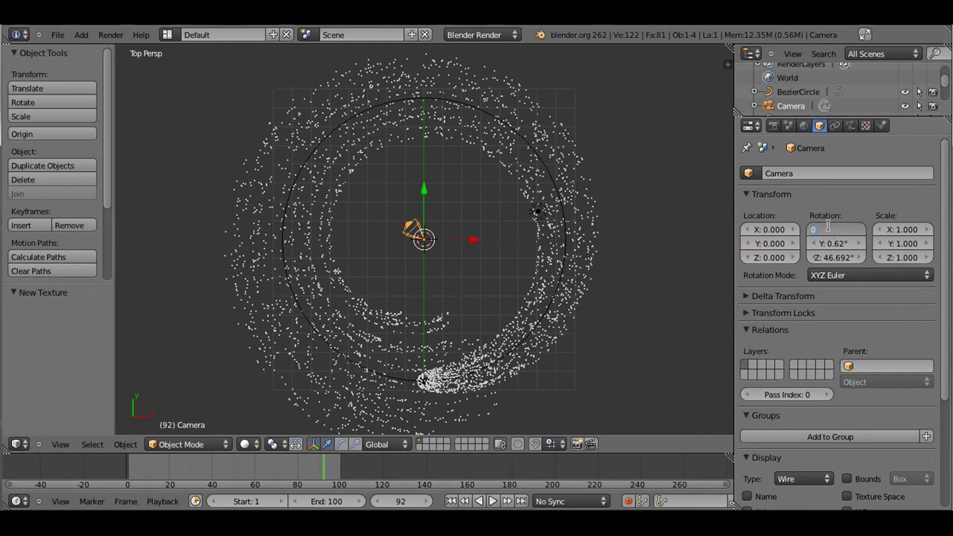
pyautogui.press('Return')
pyautogui.click(833, 241)
pyautogui.press('BackSpace')
pyautogui.write('0')
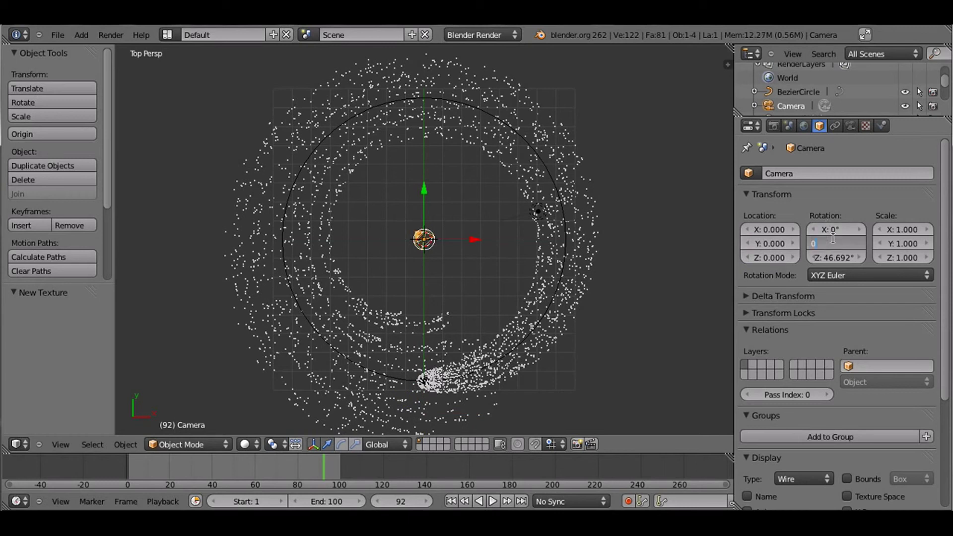
pyautogui.press('Return')
pyautogui.click(830, 260)
pyautogui.press('BackSpace')
pyautogui.write('0')
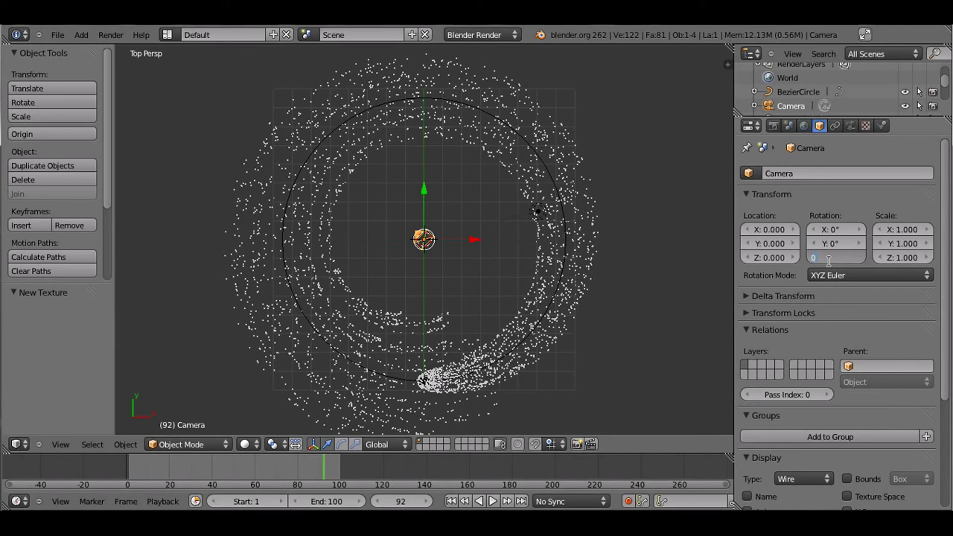
pyautogui.press('Return')
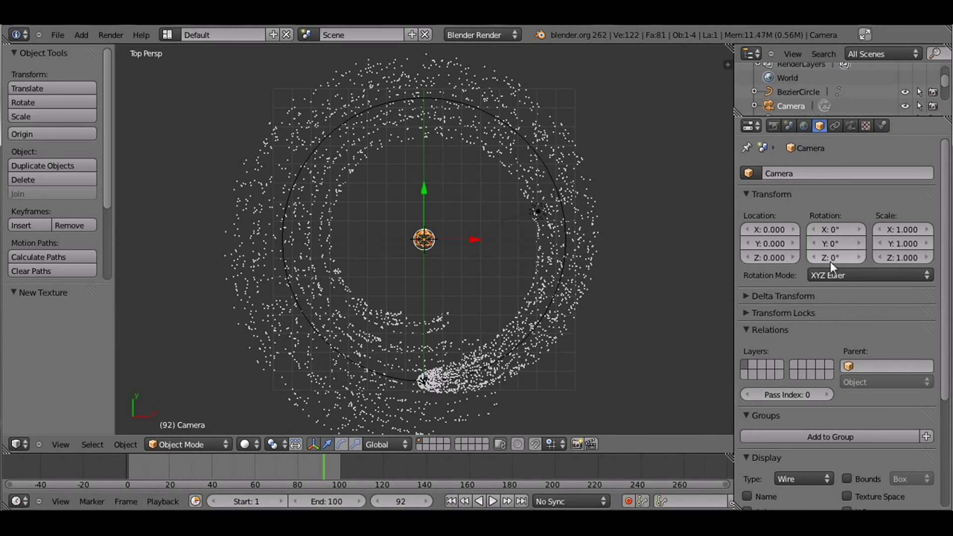
# Step: Raise the camera to a height of 40 and look through the camera view
pyautogui.click(777, 258)
pyautogui.press('BackSpace')
pyautogui.press('Return')
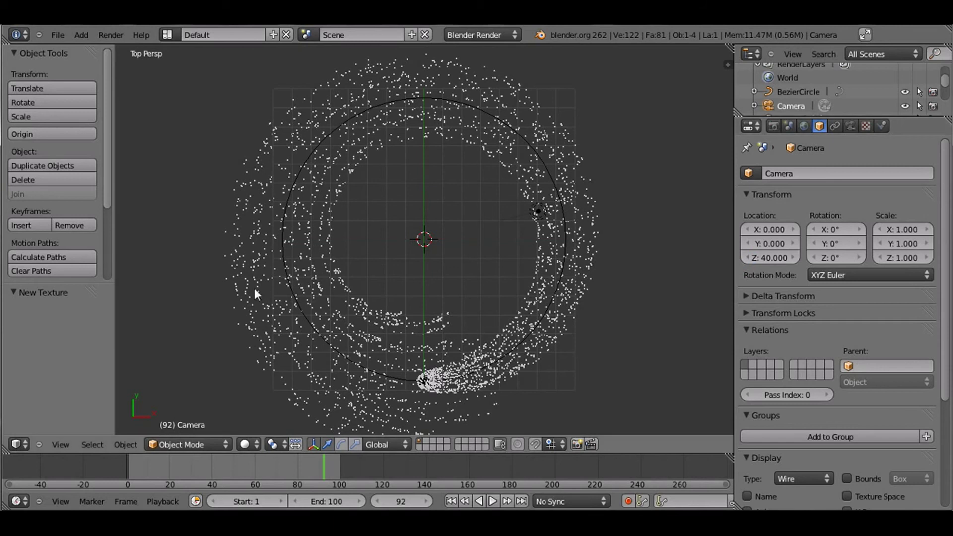
pyautogui.click(55, 444)
pyautogui.click(82, 400)
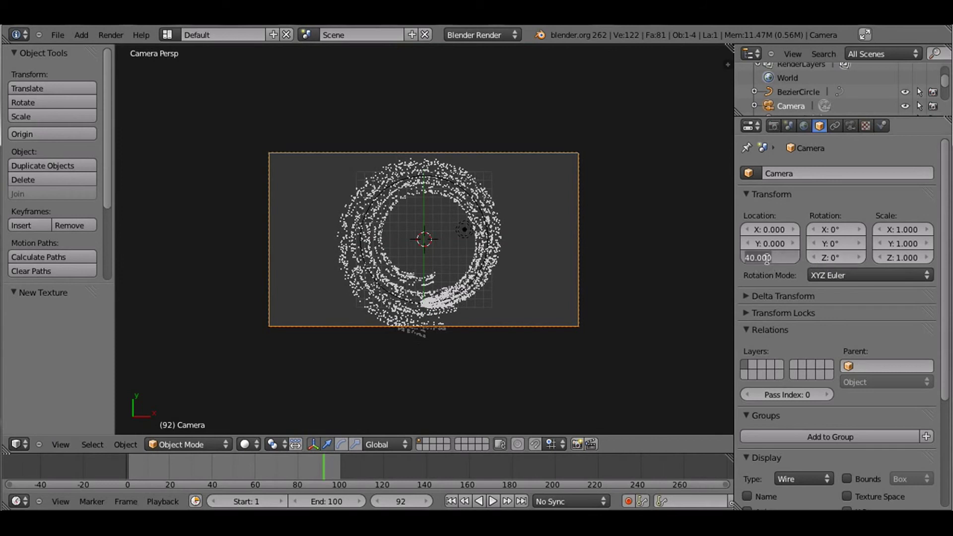
# Step: Adjust the camera height to 44, then settle on 45 so the ring fits
pyautogui.press('BackSpace')
pyautogui.write('44')
pyautogui.press('Return')
pyautogui.click(769, 258)
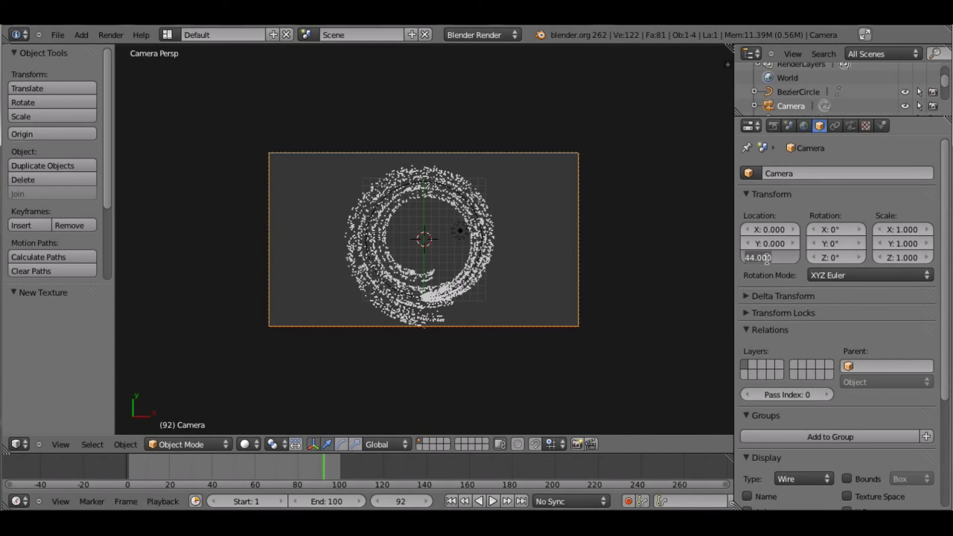
pyautogui.press('BackSpace')
pyautogui.write('45')
pyautogui.press('Return')
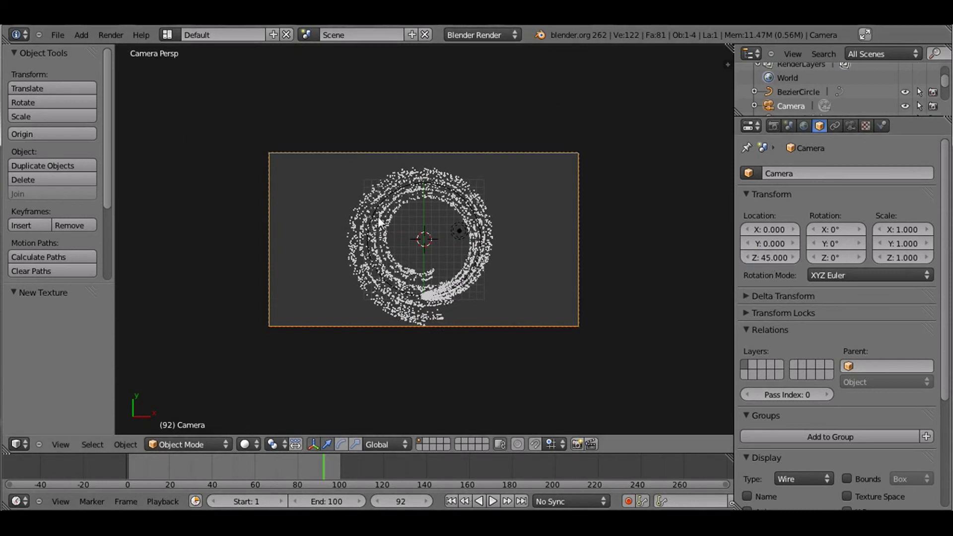
pyautogui.click(772, 126)
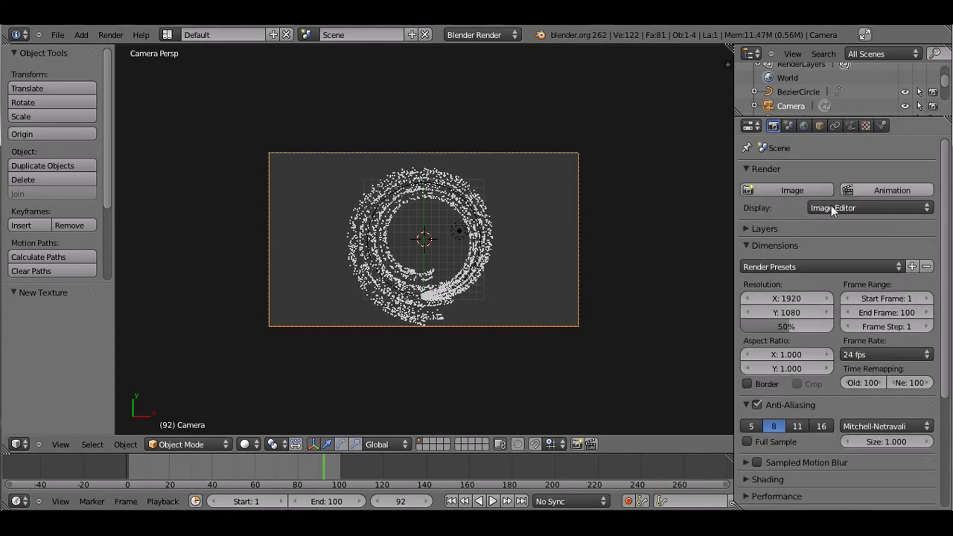
pyautogui.click(794, 187)
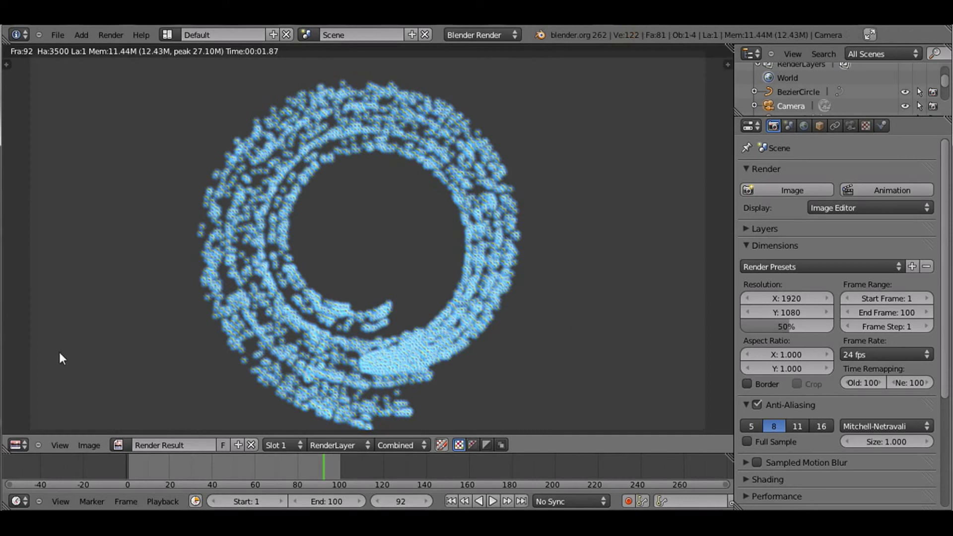
pyautogui.click(19, 444)
pyautogui.click(20, 430)
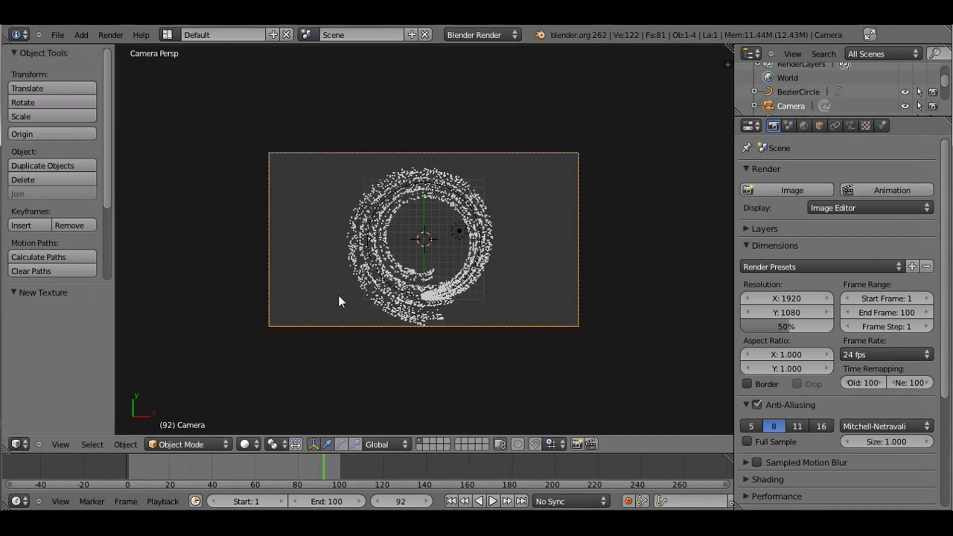
# Step: Select the Sphere and untick Texture in its Halo material settings
pyautogui.rightClick(400, 290)
pyautogui.rightClick(424, 294)
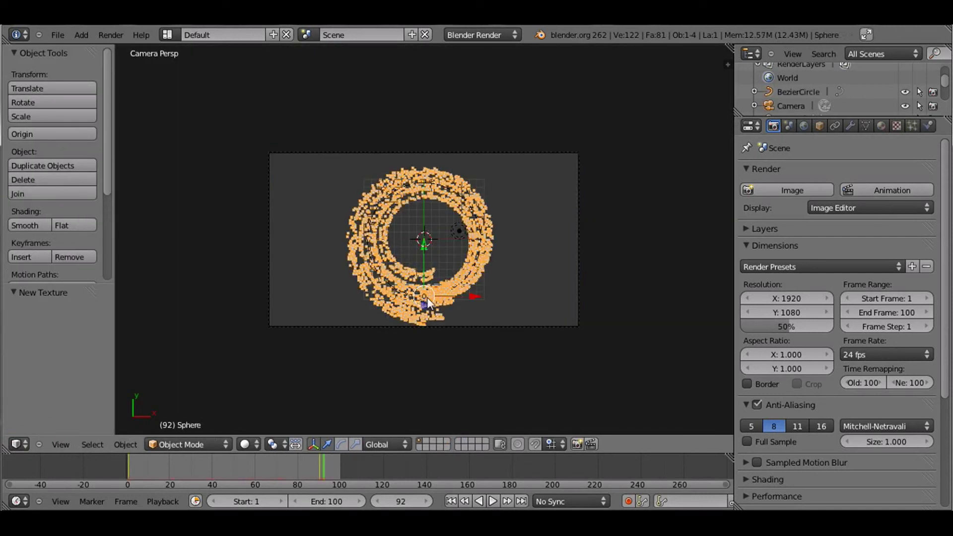
pyautogui.click(881, 126)
pyautogui.scroll(4, 380, 306)
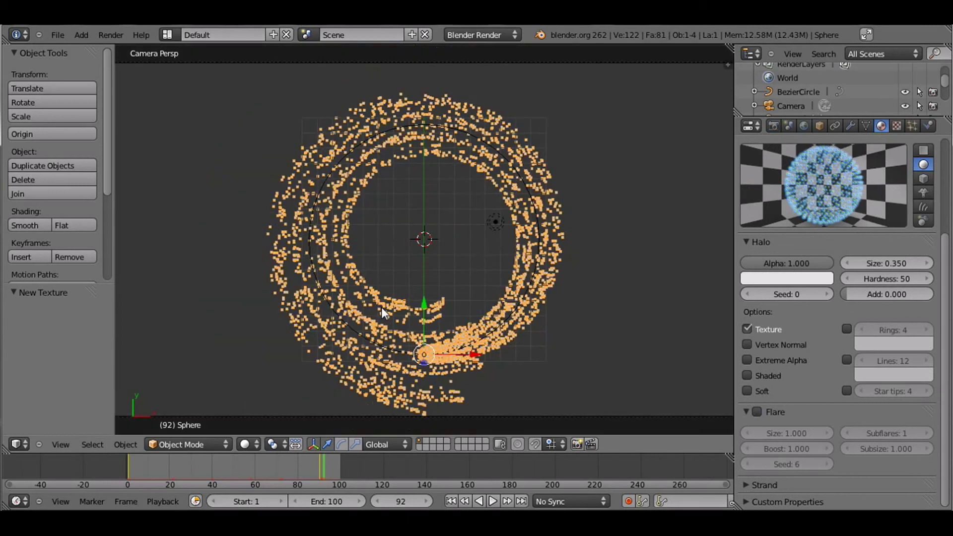
pyautogui.scroll(-1, 382, 307)
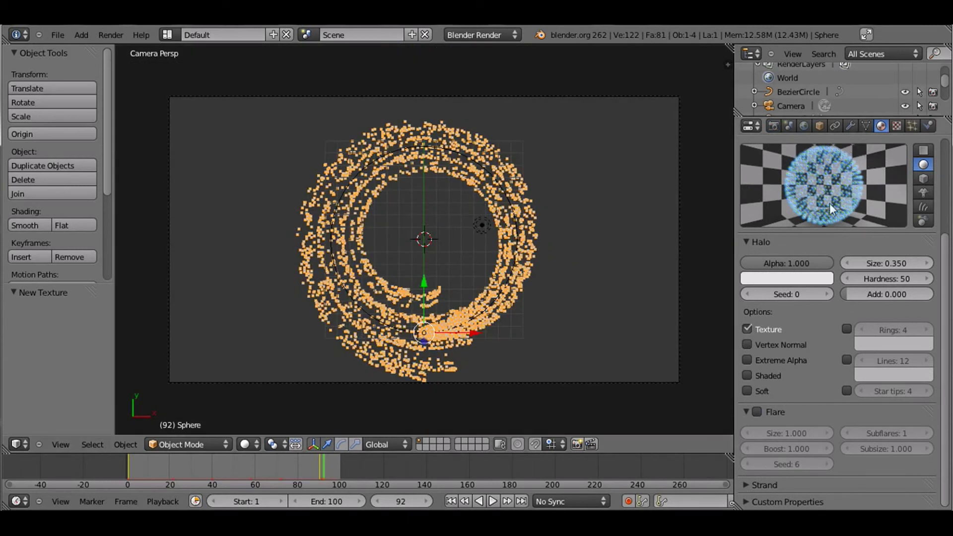
pyautogui.click(747, 329)
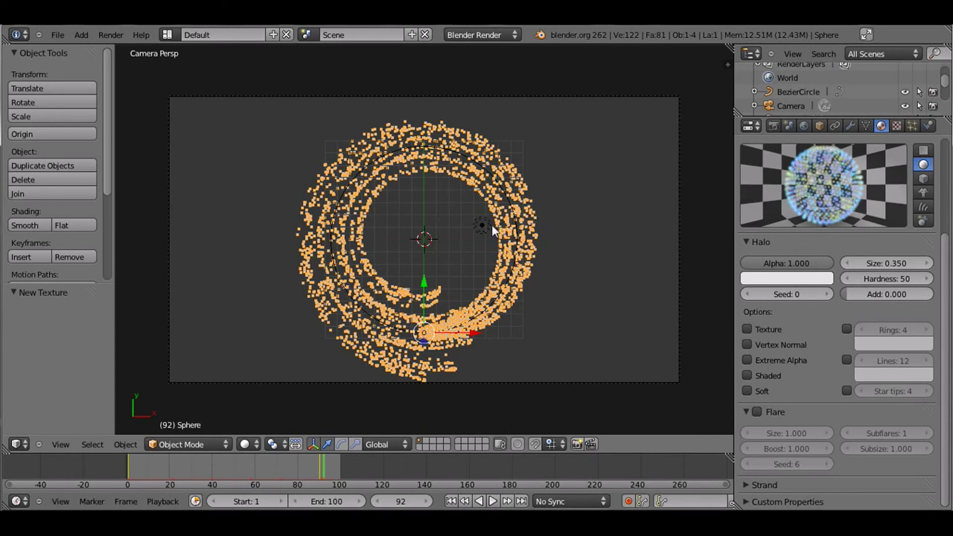
# Step: Render the frame with F12, then return that area to the 3D View and orbit
pyautogui.press('F12')
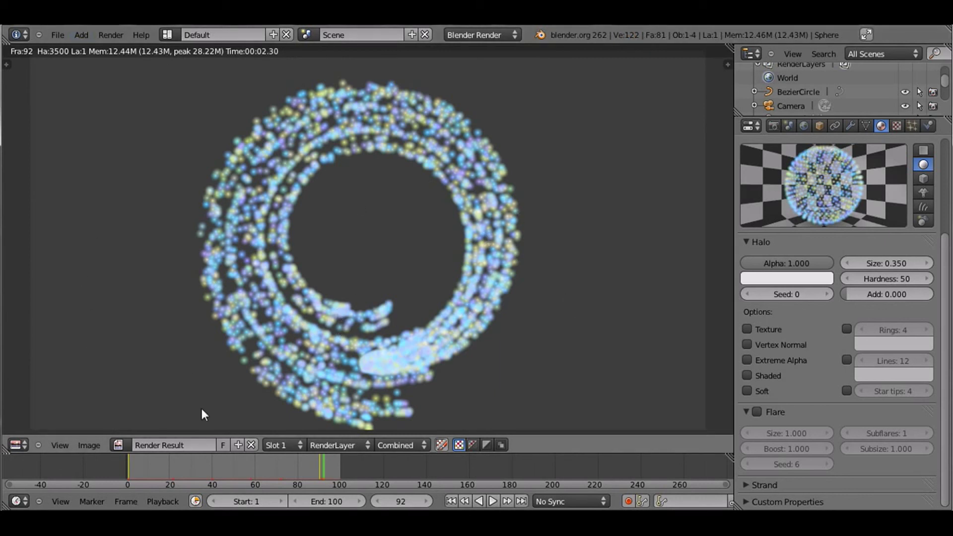
pyautogui.click(16, 445)
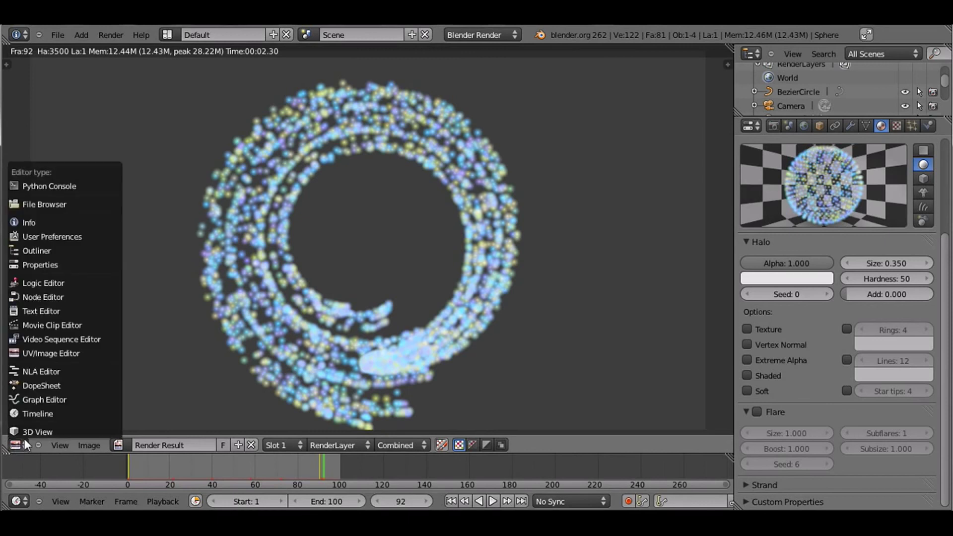
pyautogui.click(44, 433)
pyautogui.moveTo(439, 229); pyautogui.dragTo(432, 239, button='middle')
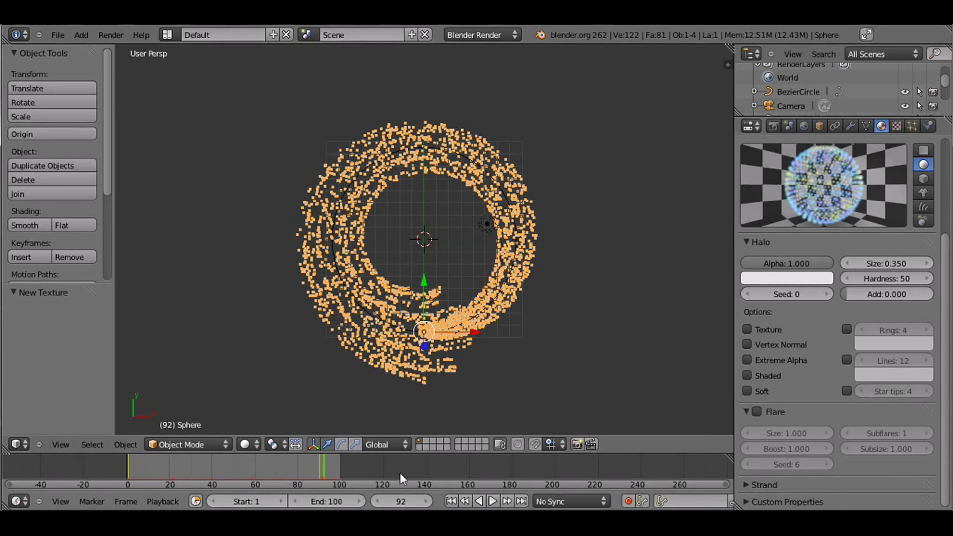
# Step: Change the timeline End frame from 100 to 300
pyautogui.click(334, 500)
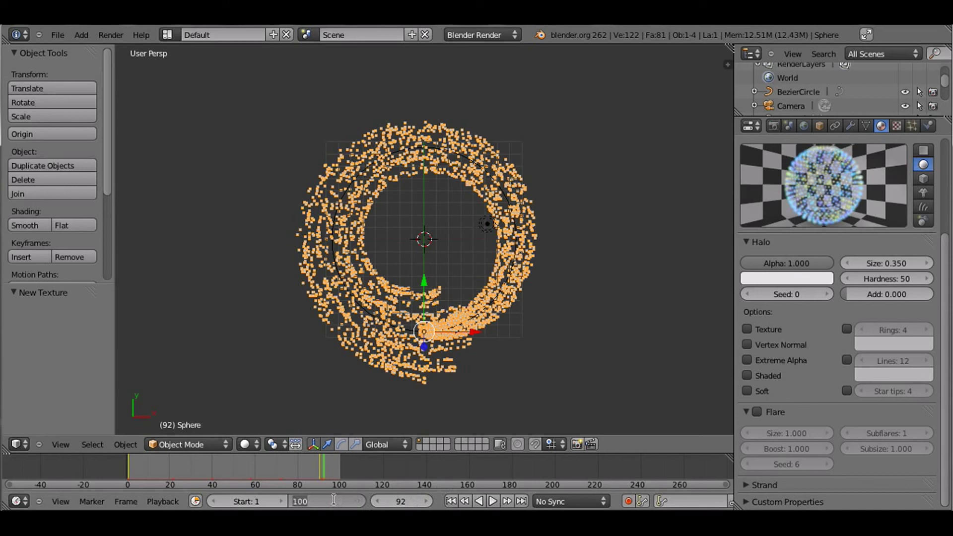
pyautogui.press('BackSpace')
pyautogui.press('Escape')
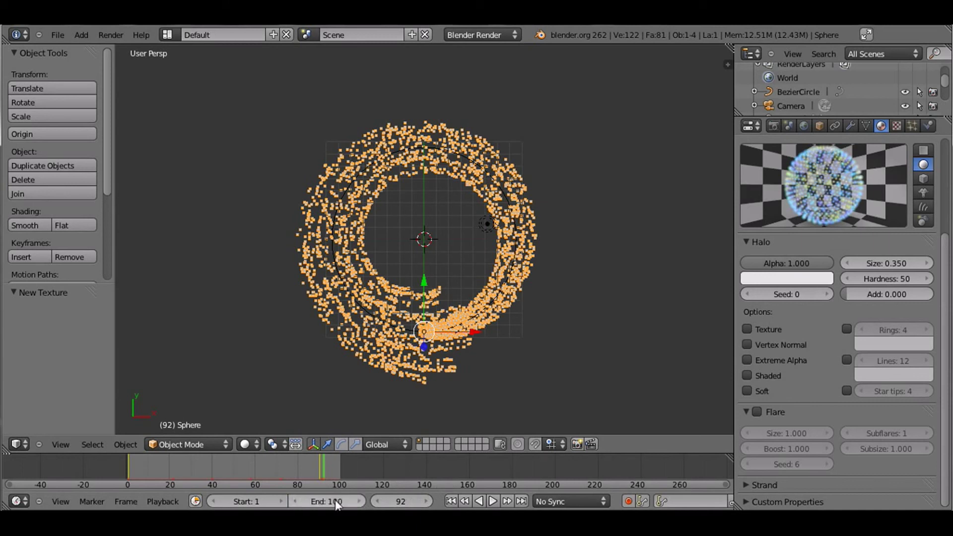
pyautogui.click(330, 500)
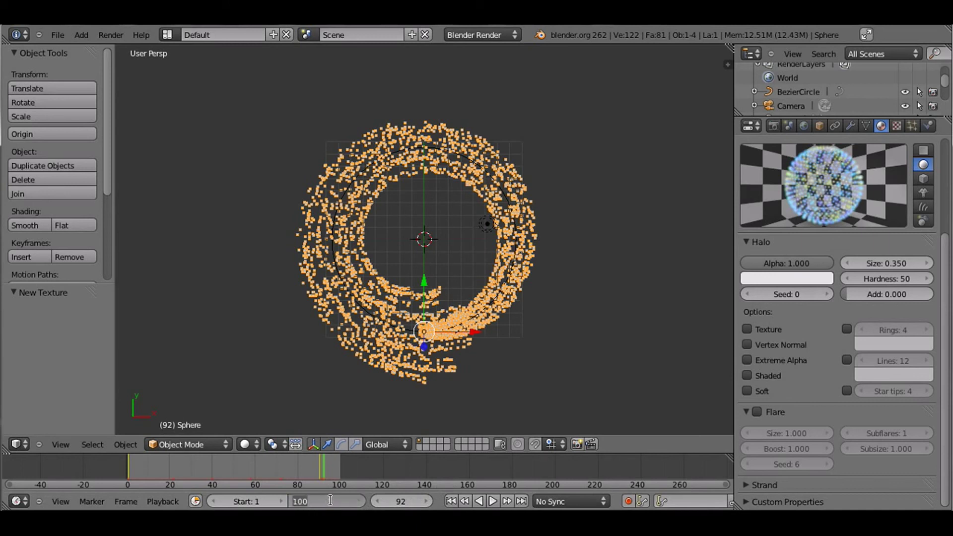
pyautogui.press('BackSpace')
pyautogui.press('Return')
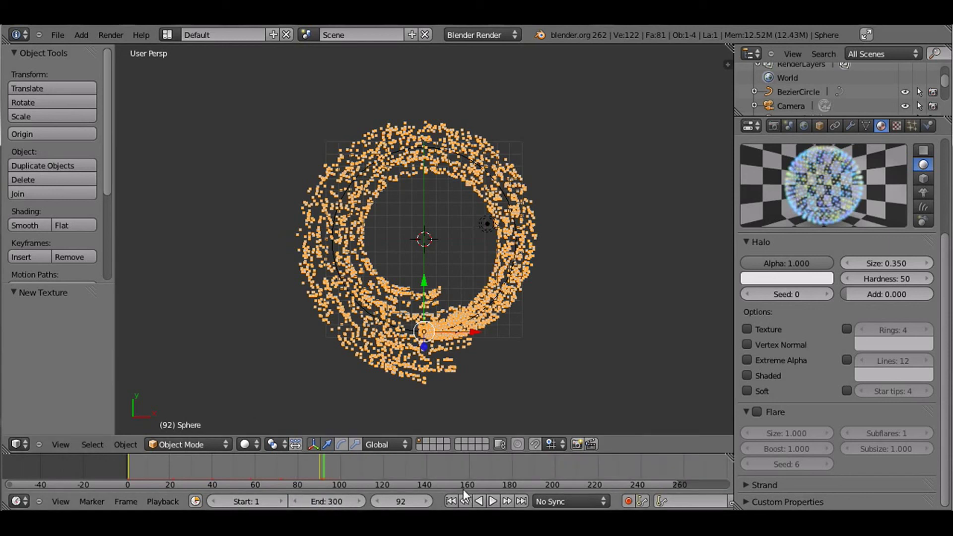
pyautogui.keyDown('ctrl'); pyautogui.hscroll(1, 463, 489); pyautogui.keyUp('ctrl')
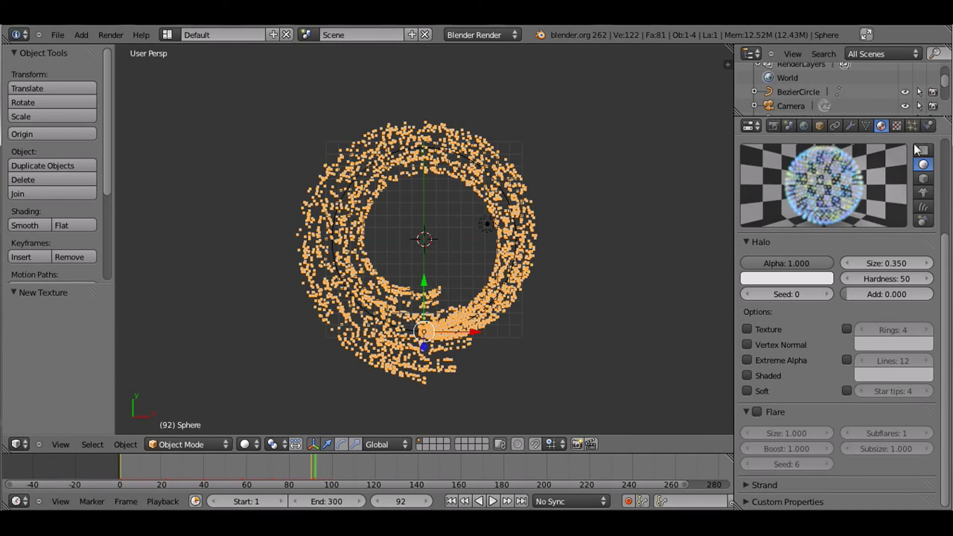
# Step: Set the sphere's Emission Lifetime to 90 frames and rewind the timeline toward the start
pyautogui.click(912, 126)
pyautogui.scroll(5, 789, 327)
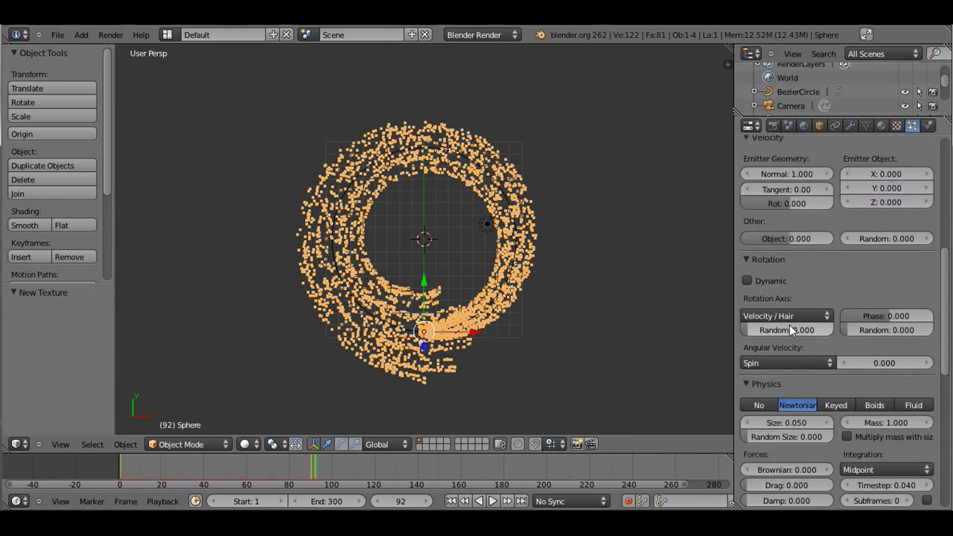
pyautogui.scroll(10, 789, 325)
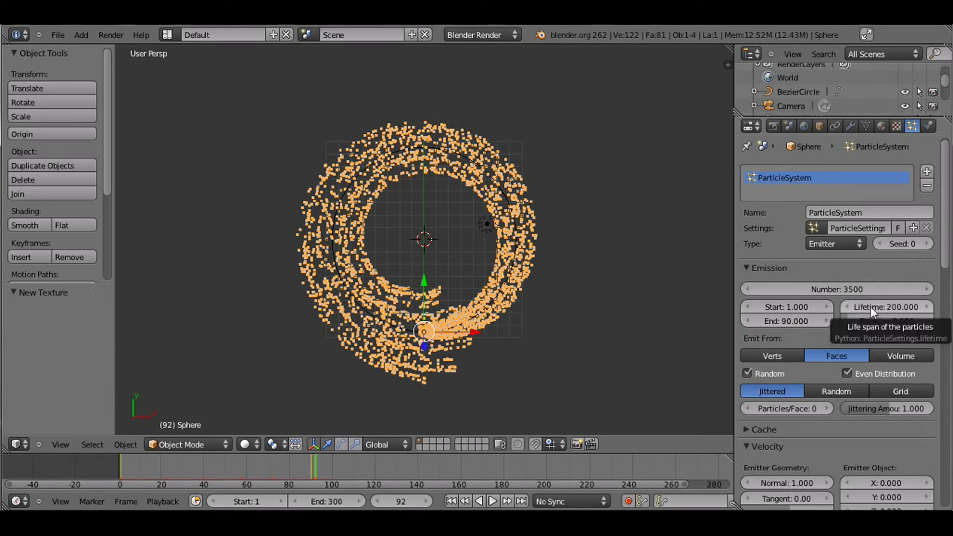
pyautogui.click(891, 300)
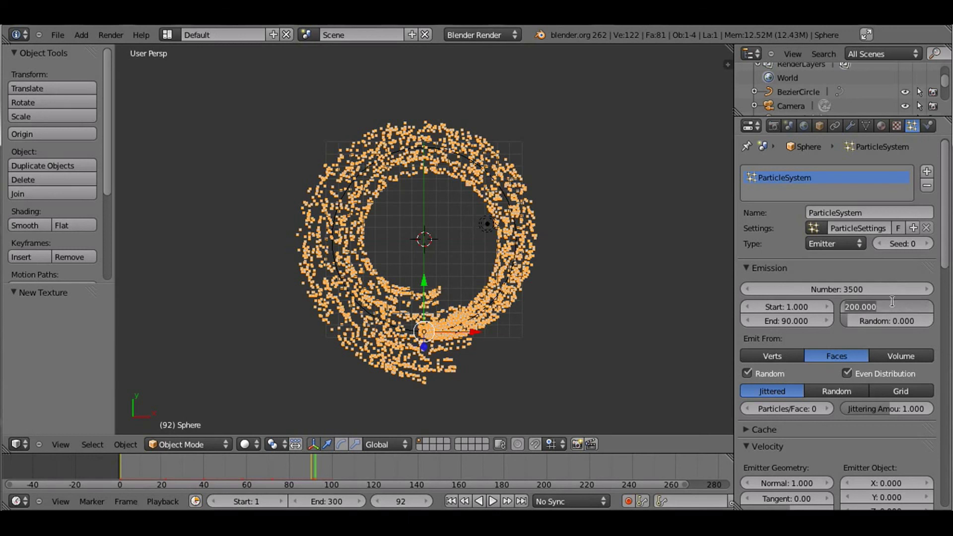
pyautogui.press('BackSpace')
pyautogui.write('90')
pyautogui.press('Return')
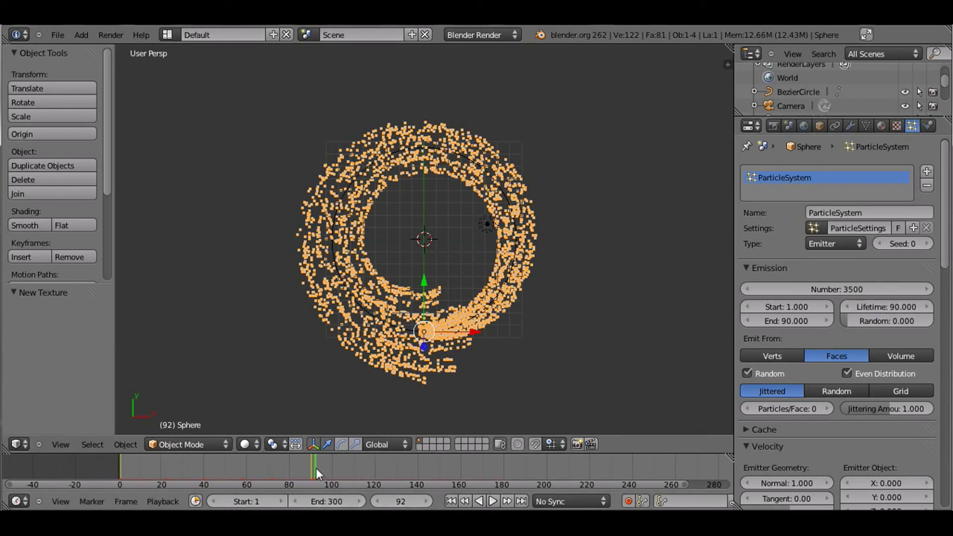
pyautogui.moveTo(316, 469); pyautogui.dragTo(117, 475)
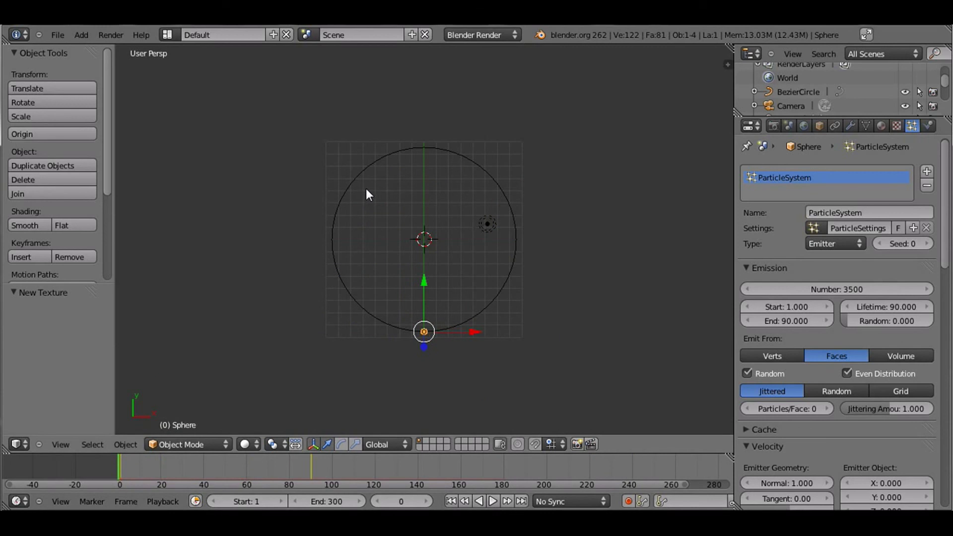
# Step: Play the animation, change the End frame from 300 to 185, and replay it
pyautogui.hotkey('alt', 'a')
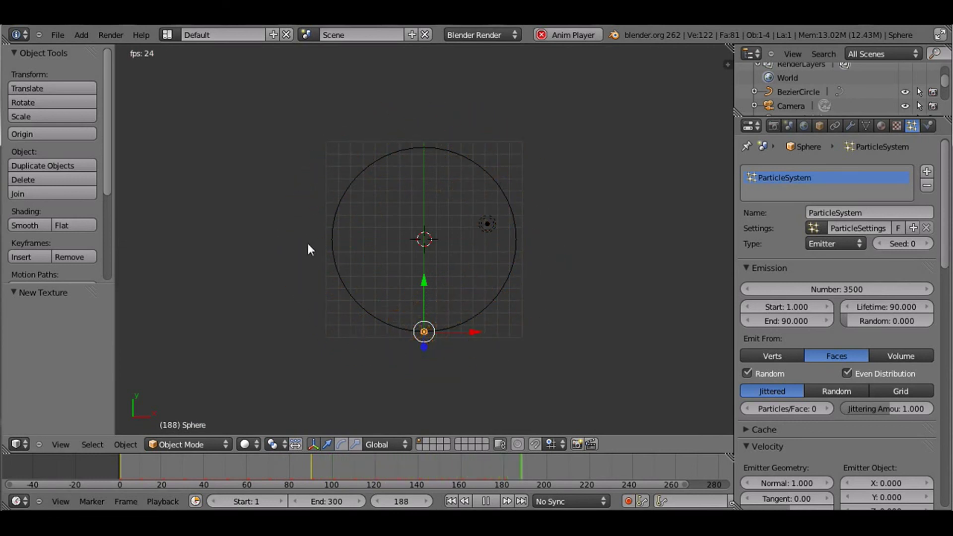
pyautogui.click(486, 502)
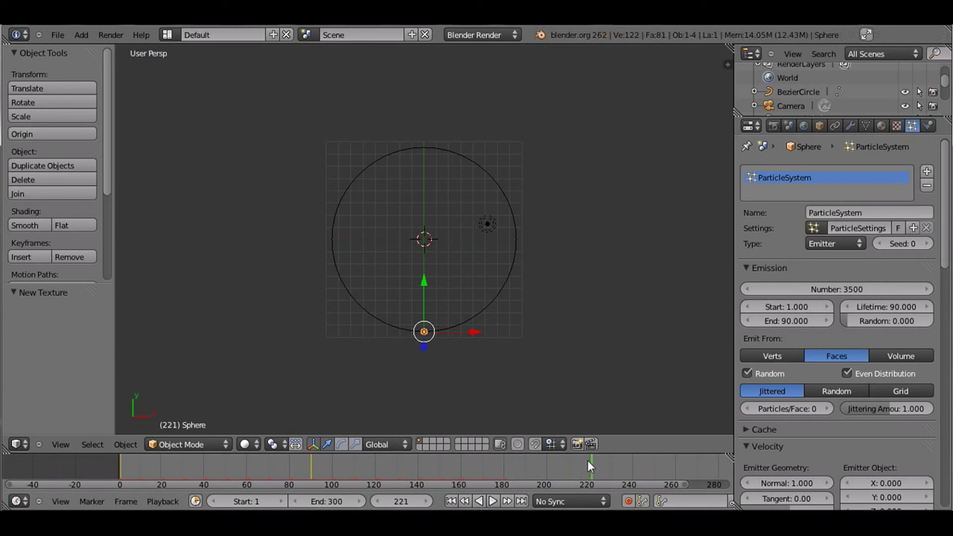
pyautogui.moveTo(588, 462); pyautogui.dragTo(513, 476)
pyautogui.click(342, 502)
pyautogui.press('BackSpace')
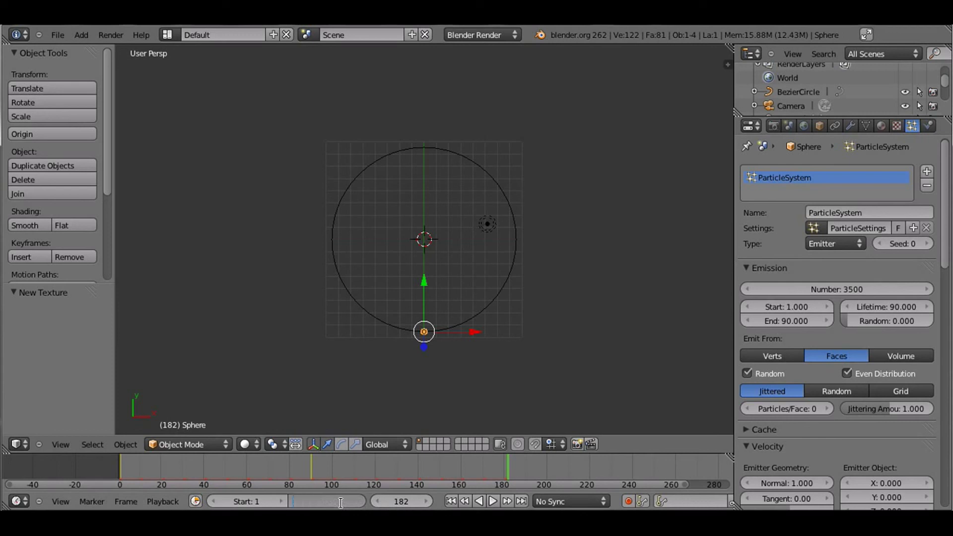
pyautogui.write('185')
pyautogui.press('Return')
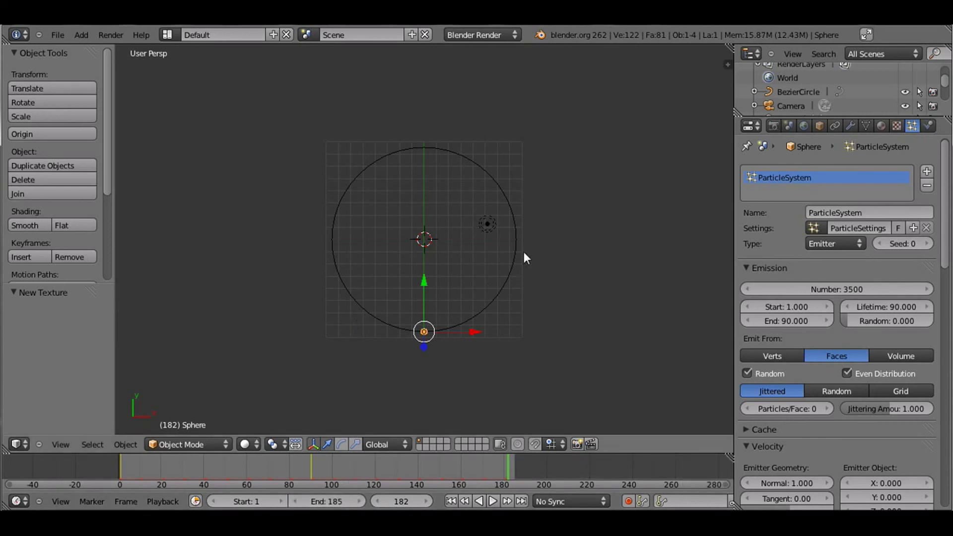
pyautogui.hotkey('alt', 'a')
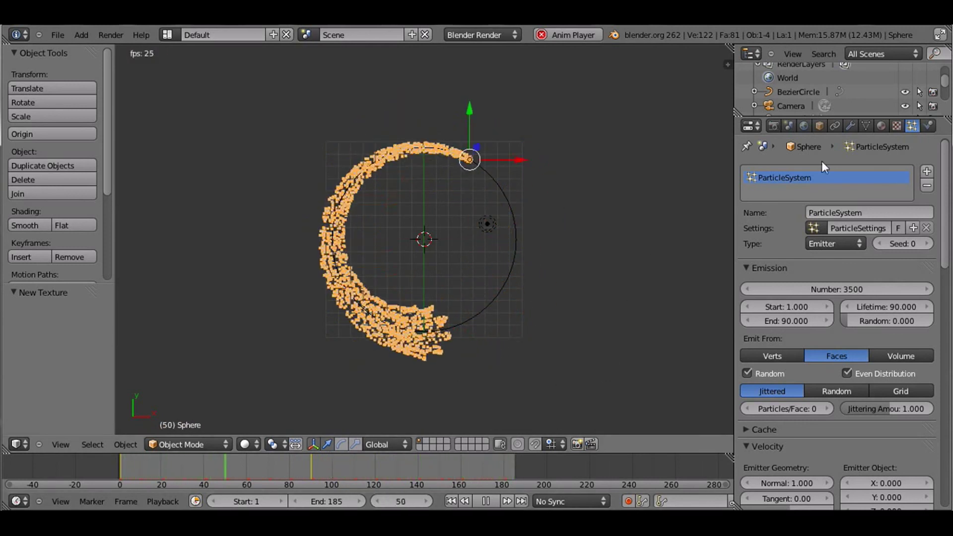
pyautogui.click(881, 126)
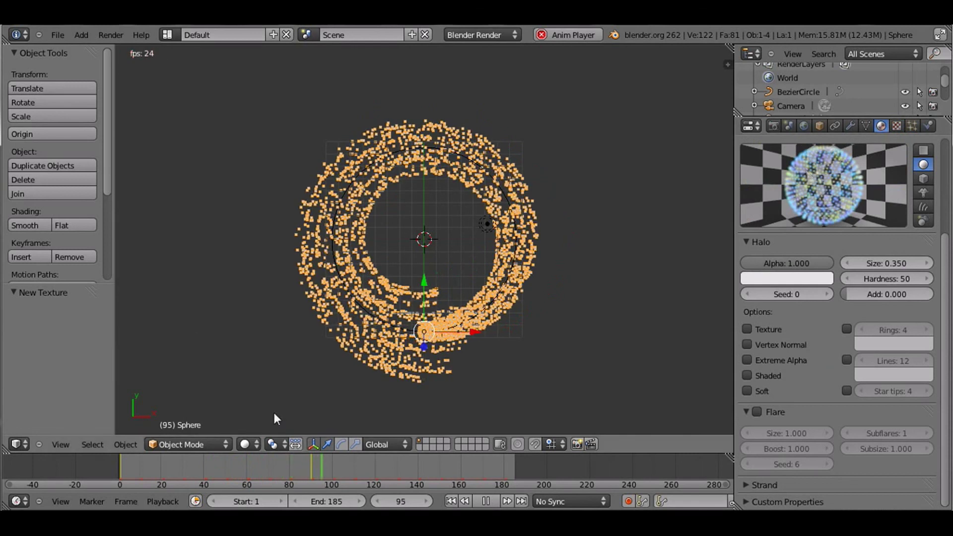